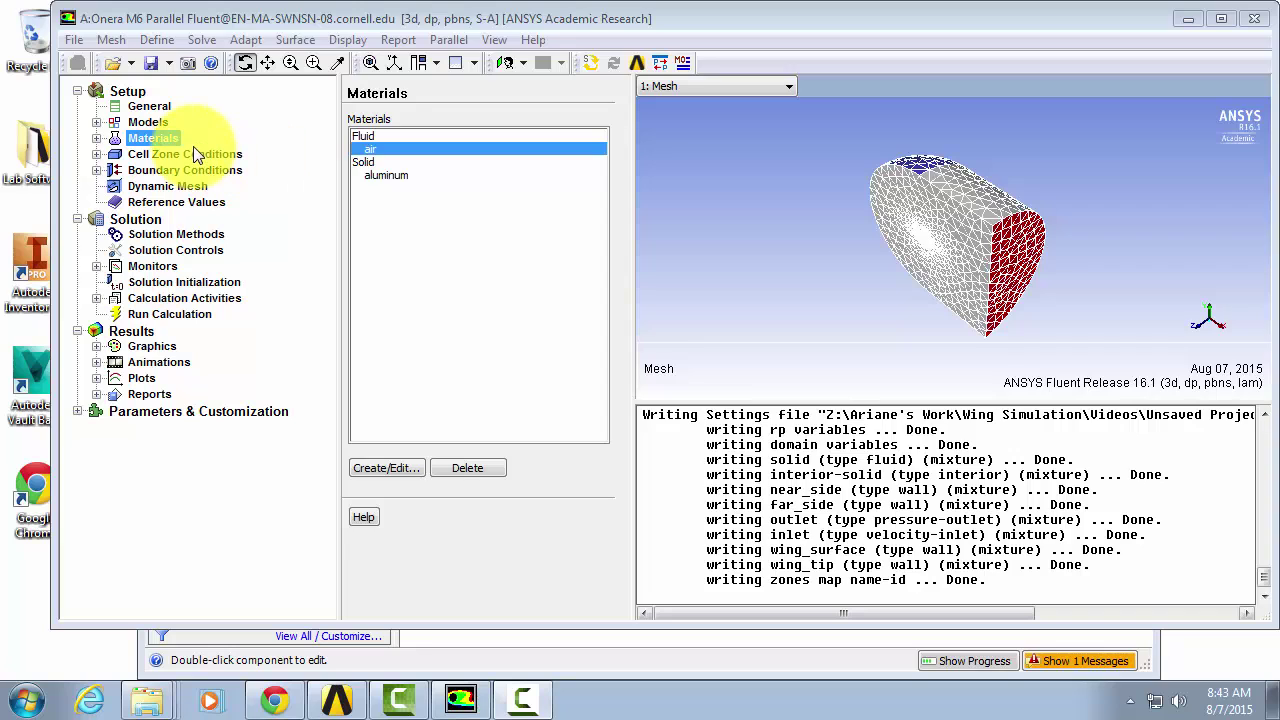
# Change the far_side zone's boundary condition type from wall to pressure-far-field.
pyautogui.click(151, 170)
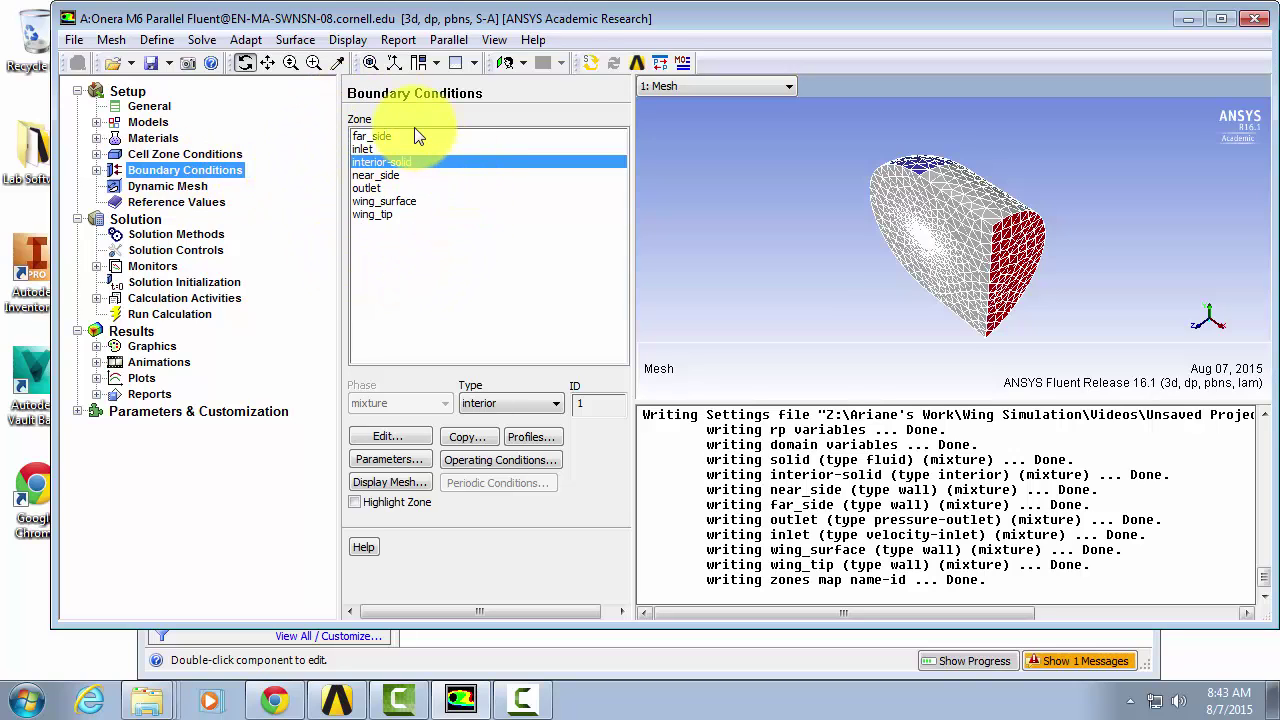
pyautogui.click(372, 137)
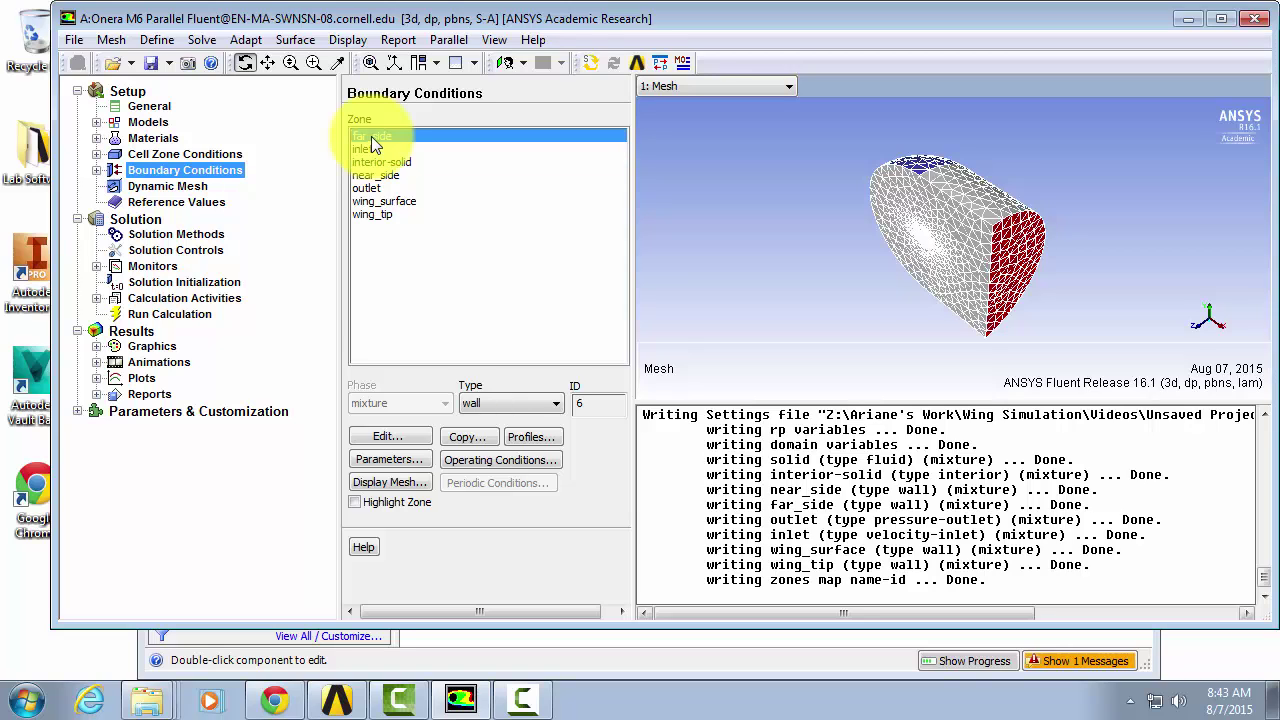
pyautogui.click(551, 405)
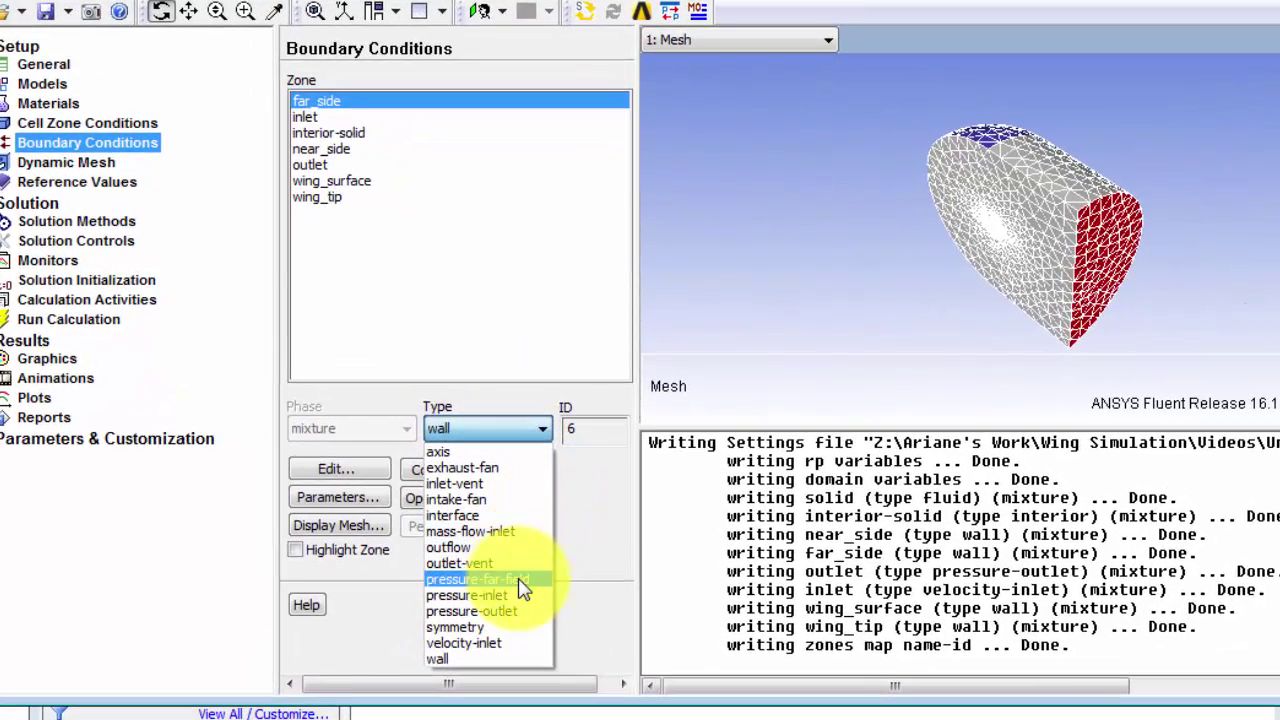
pyautogui.click(522, 588)
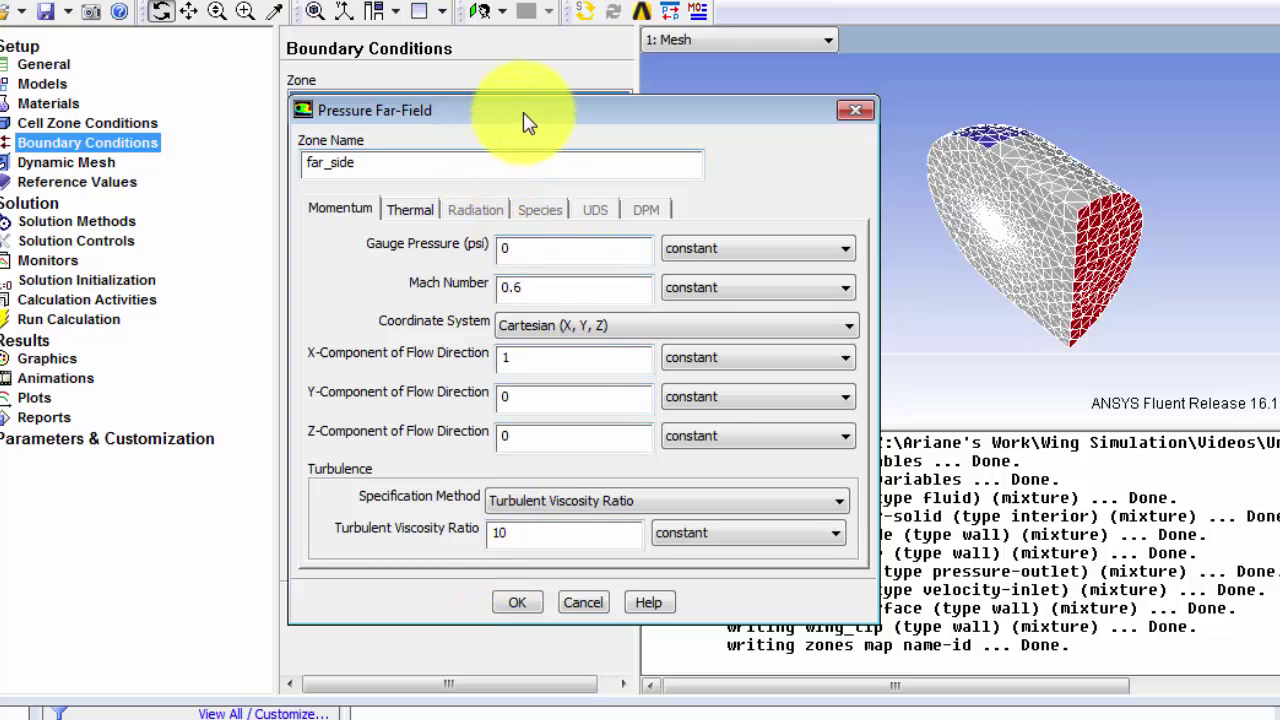
pyautogui.moveTo(528, 120); pyautogui.dragTo(503, 54)
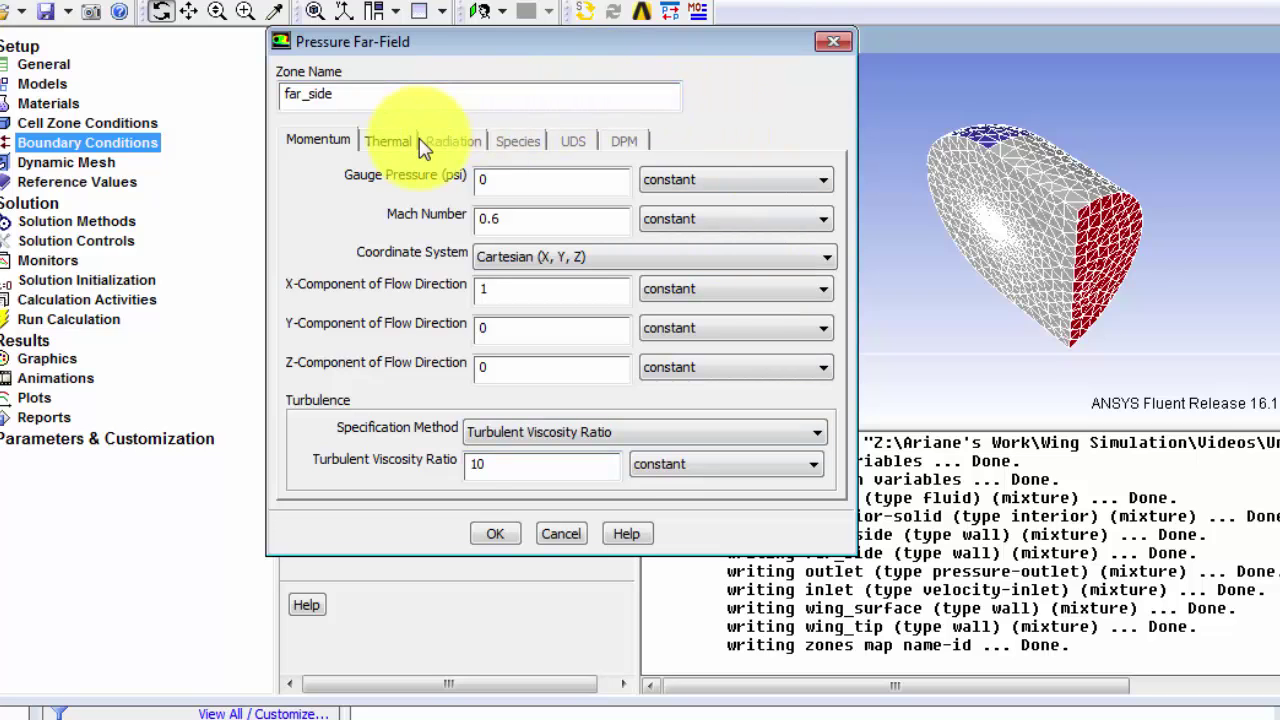
# Set far_side's gauge pressure to 45.829 psi and its Mach number to 0.8395.
pyautogui.click(488, 182)
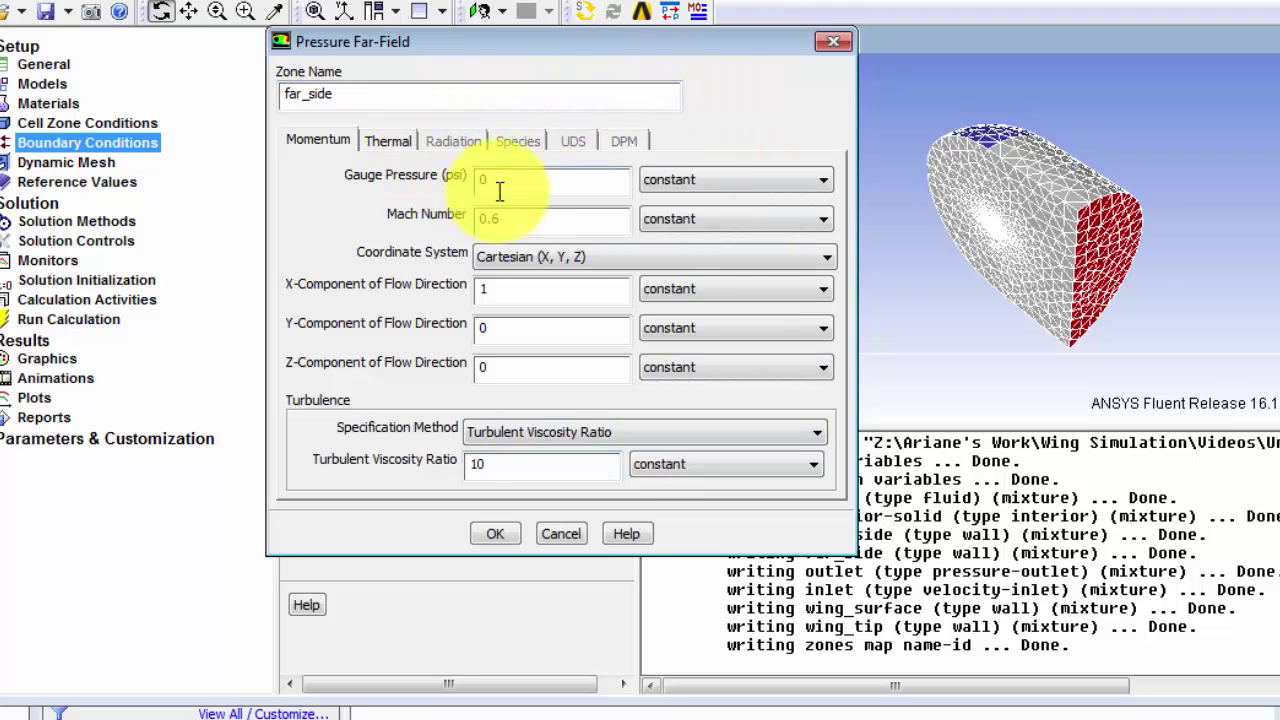
pyautogui.doubleClick(479, 182)
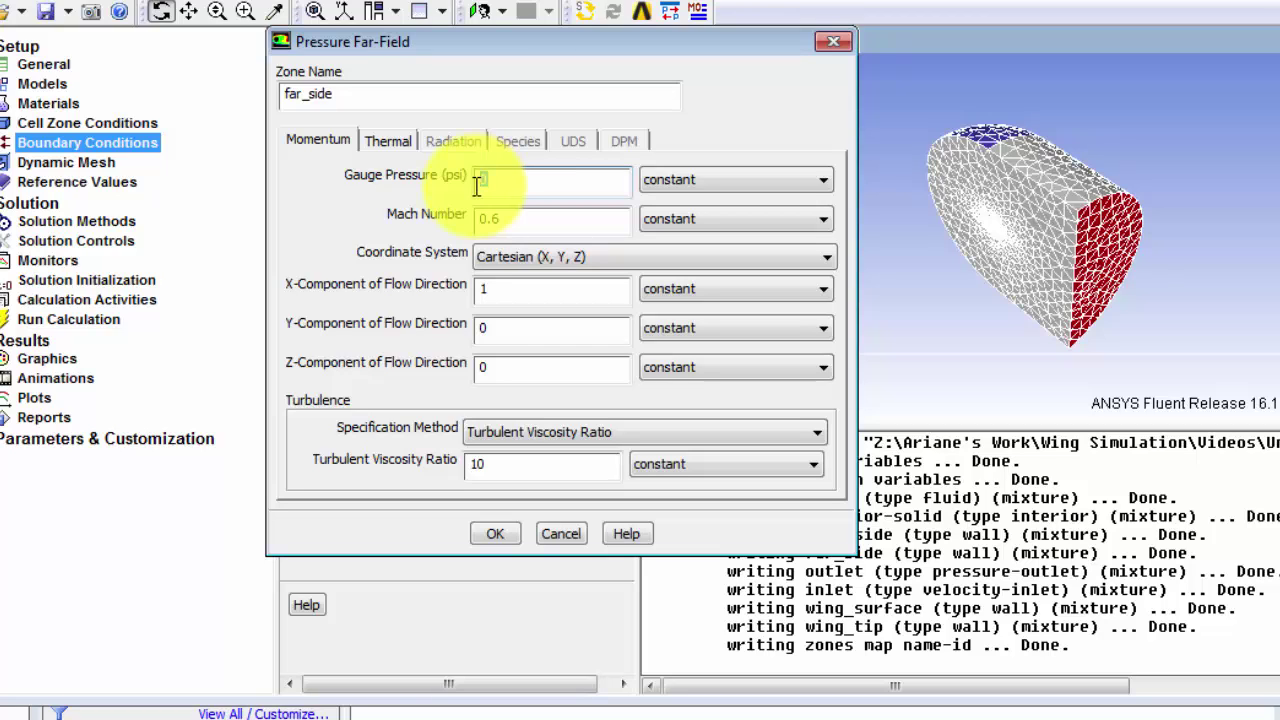
pyautogui.write('45.829')
pyautogui.click(542, 220)
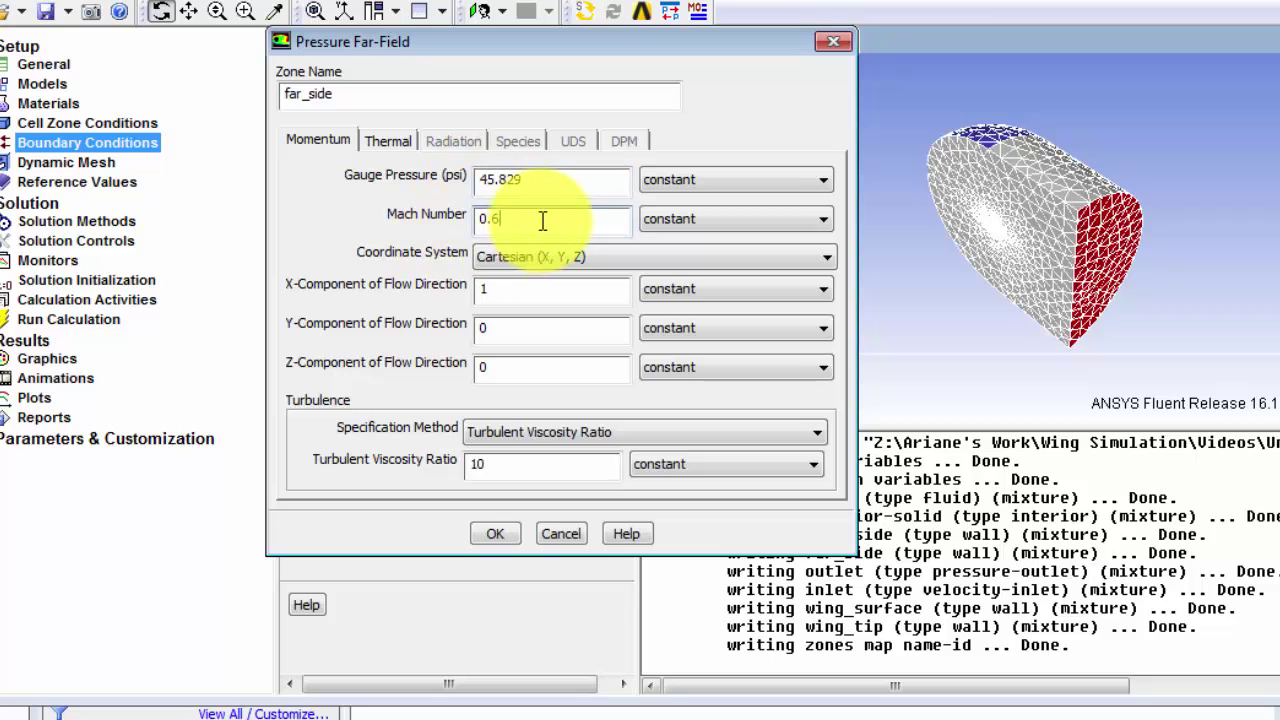
pyautogui.press('BackSpace')
pyautogui.write('8395')
# Set far_side's flow direction to an X-component of .9986 and a Y-component of .0534.
pyautogui.doubleClick(482, 288)
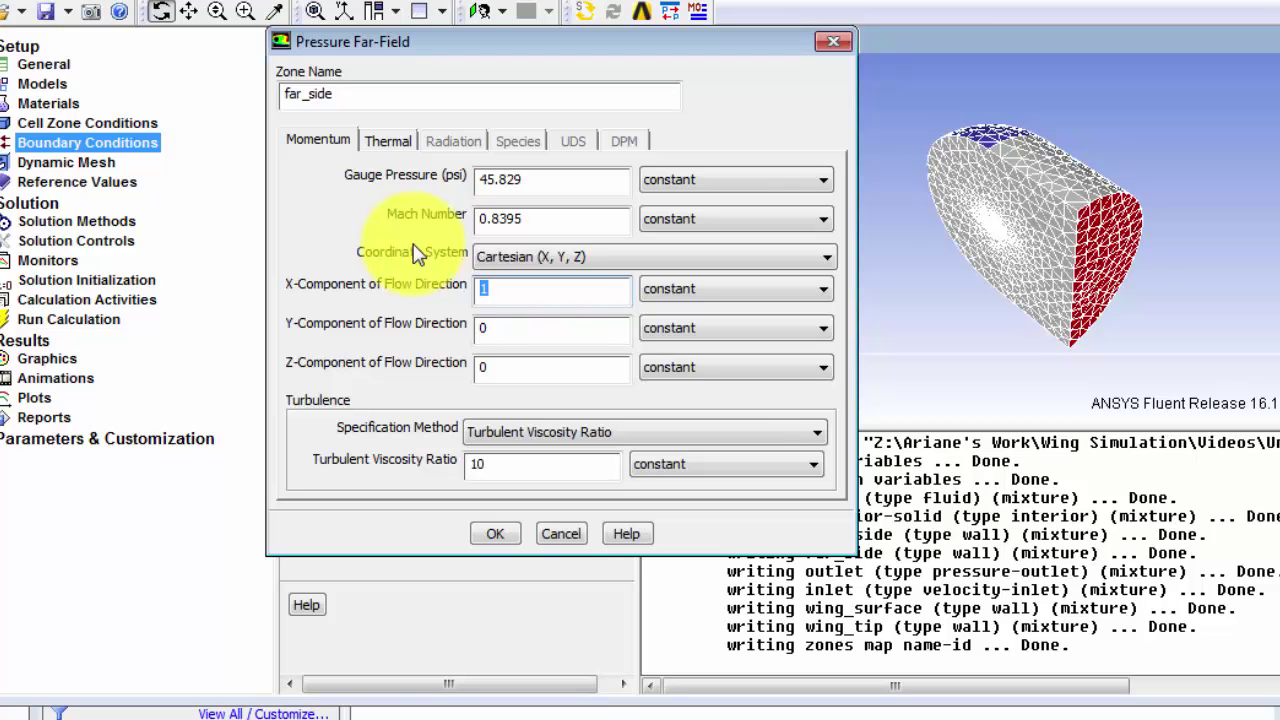
pyautogui.write('.9986')
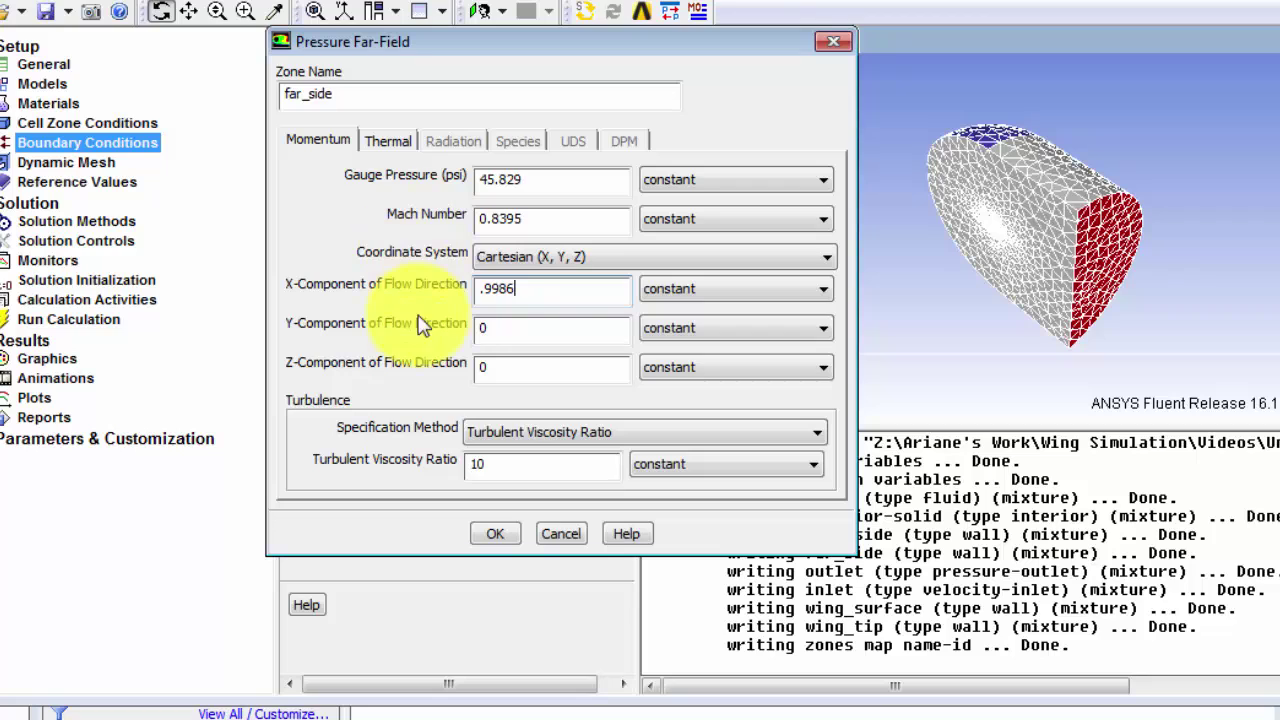
pyautogui.click(542, 328)
pyautogui.press('BackSpace')
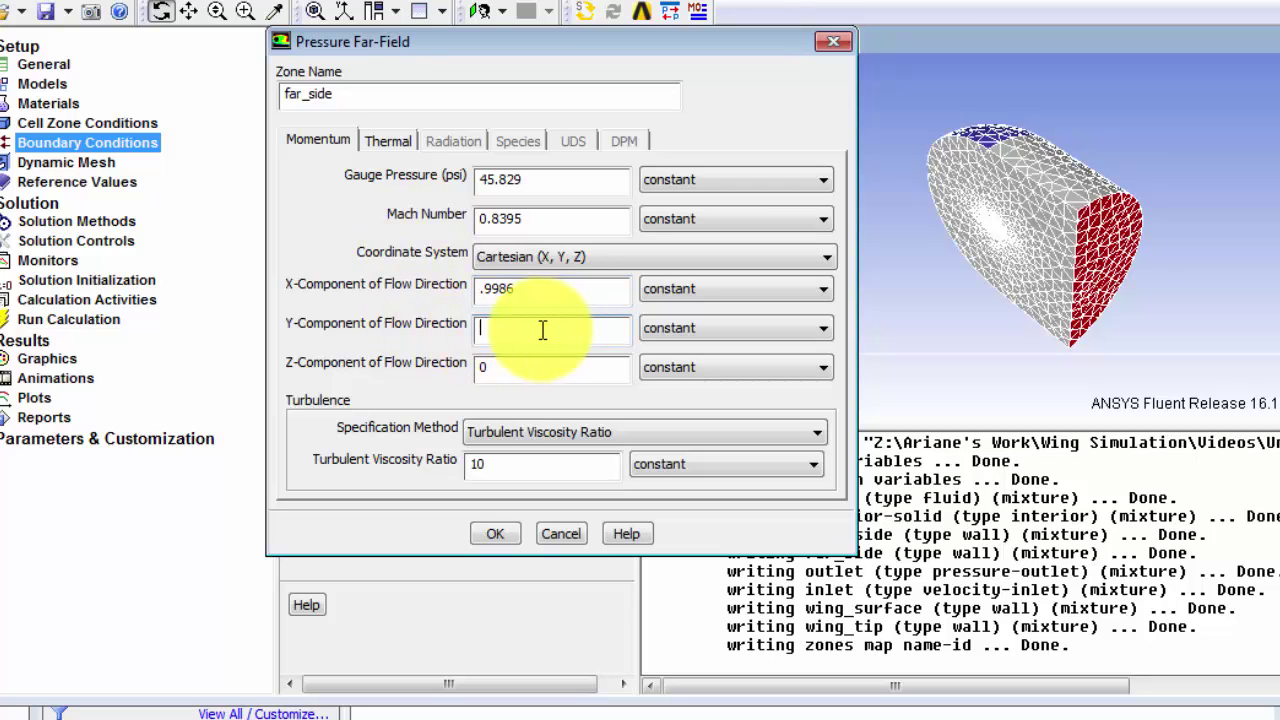
pyautogui.write('.0534')
# Set far_side's thermal condition to a temperature of 460 r and apply the far-field settings.
pyautogui.click(390, 142)
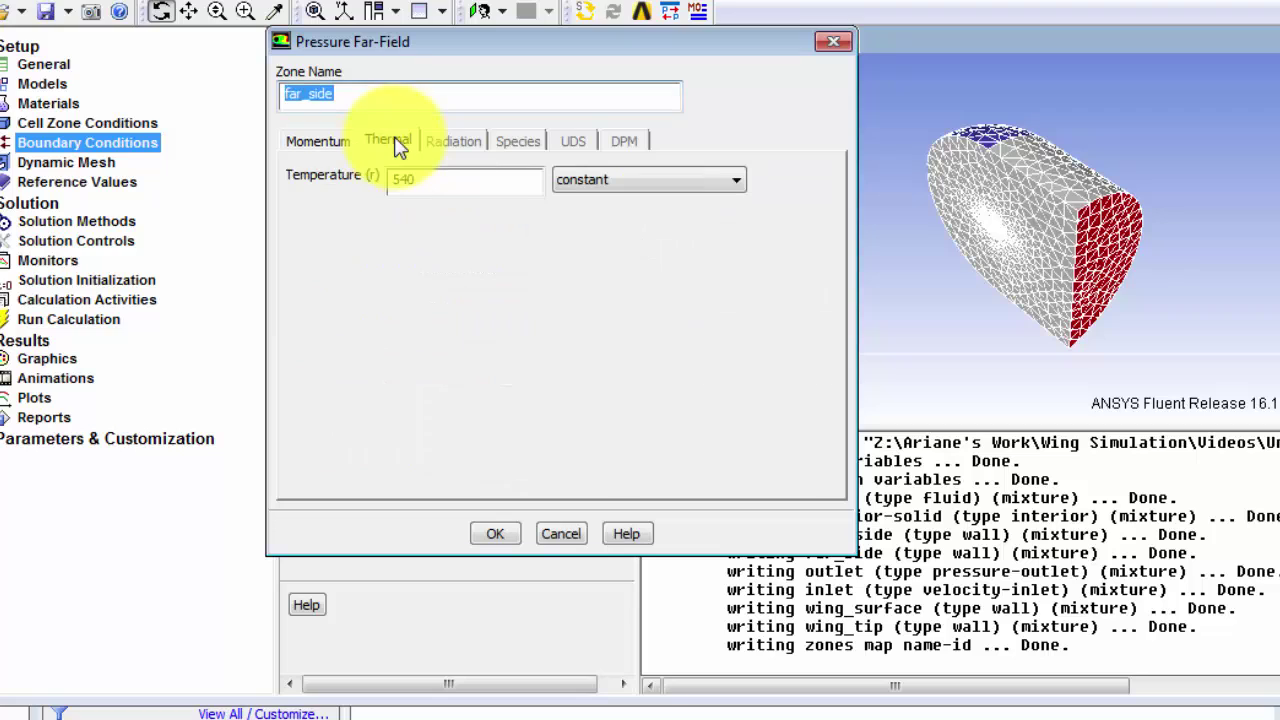
pyautogui.doubleClick(439, 192)
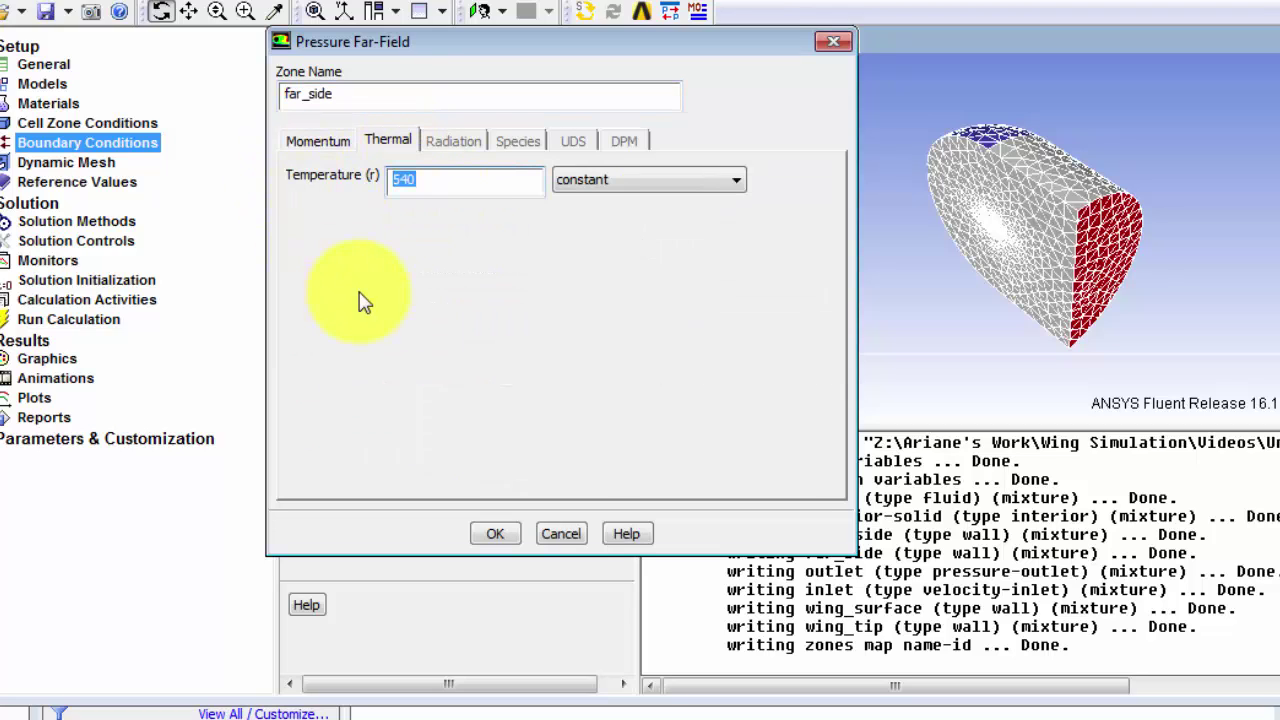
pyautogui.write('460')
pyautogui.click(489, 536)
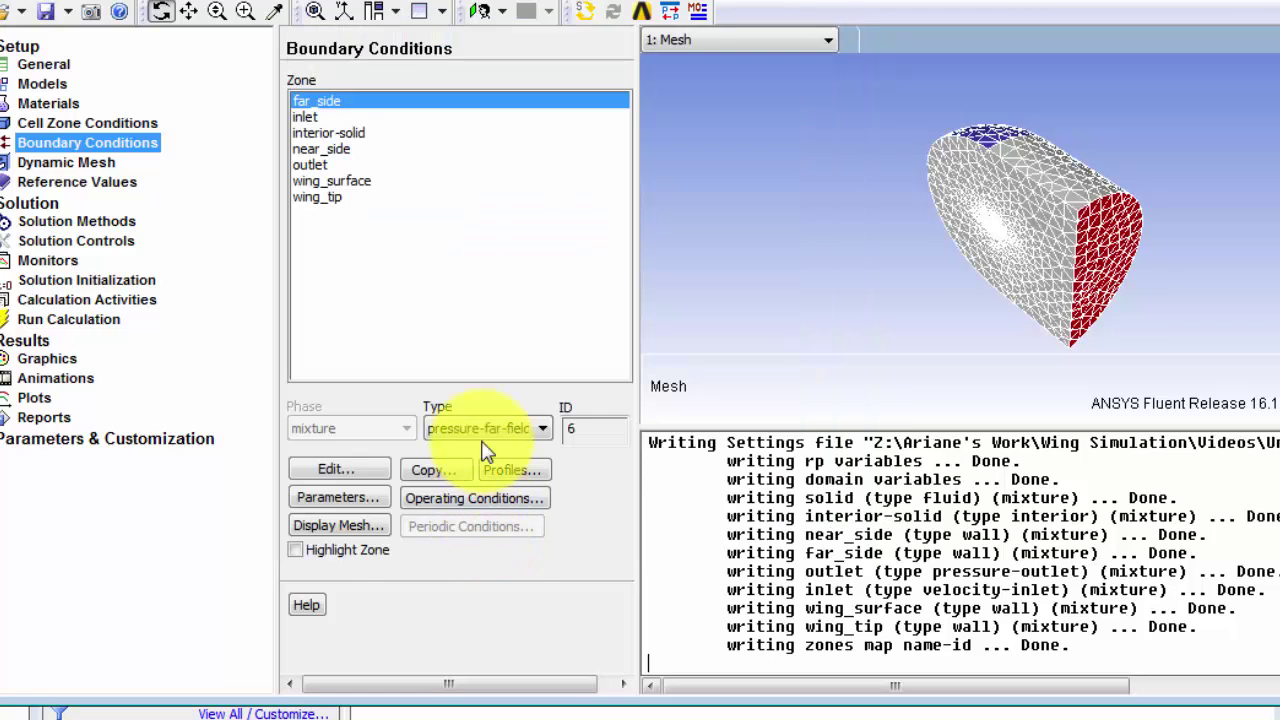
# Change the inlet zone's boundary condition type to pressure-far-field.
pyautogui.click(308, 115)
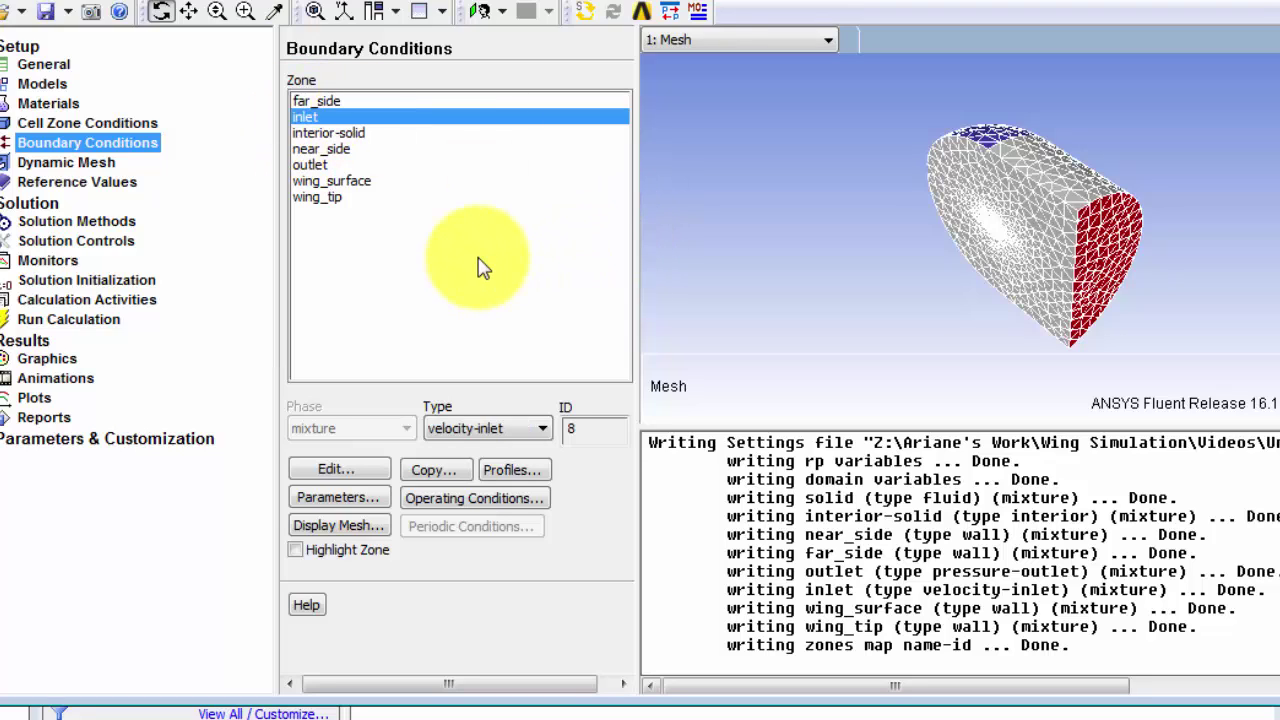
pyautogui.click(529, 433)
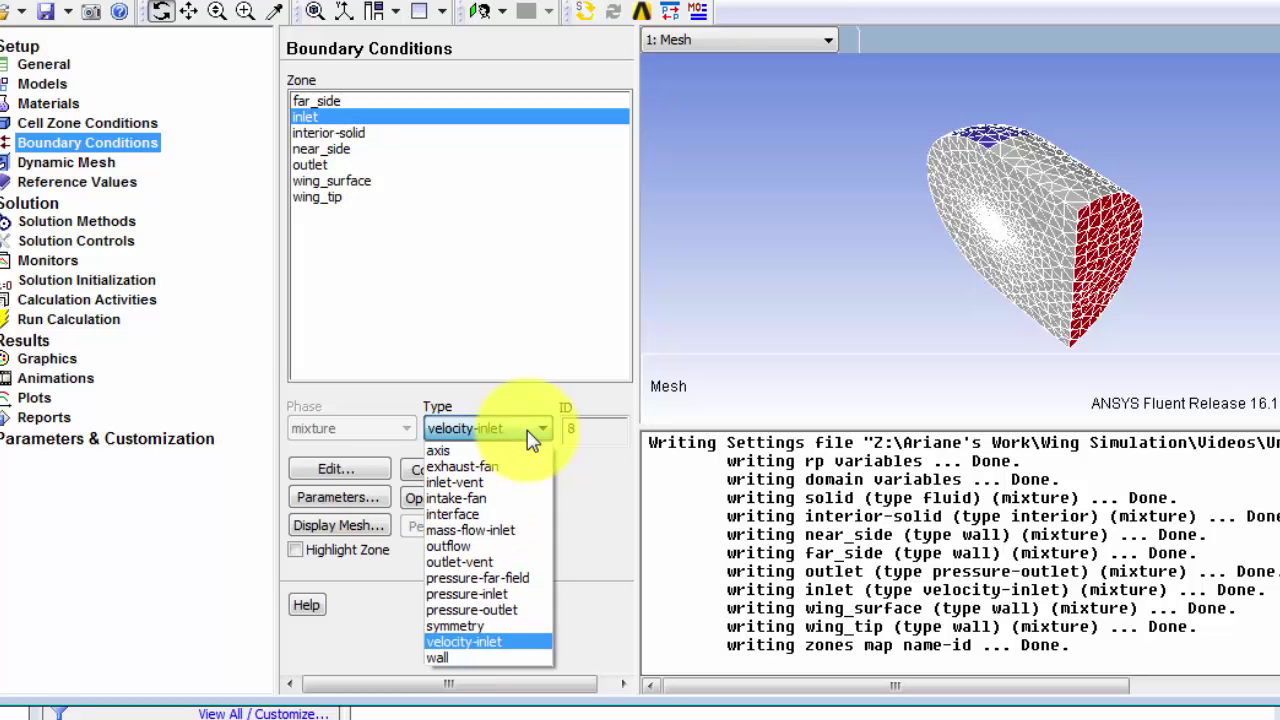
pyautogui.click(530, 580)
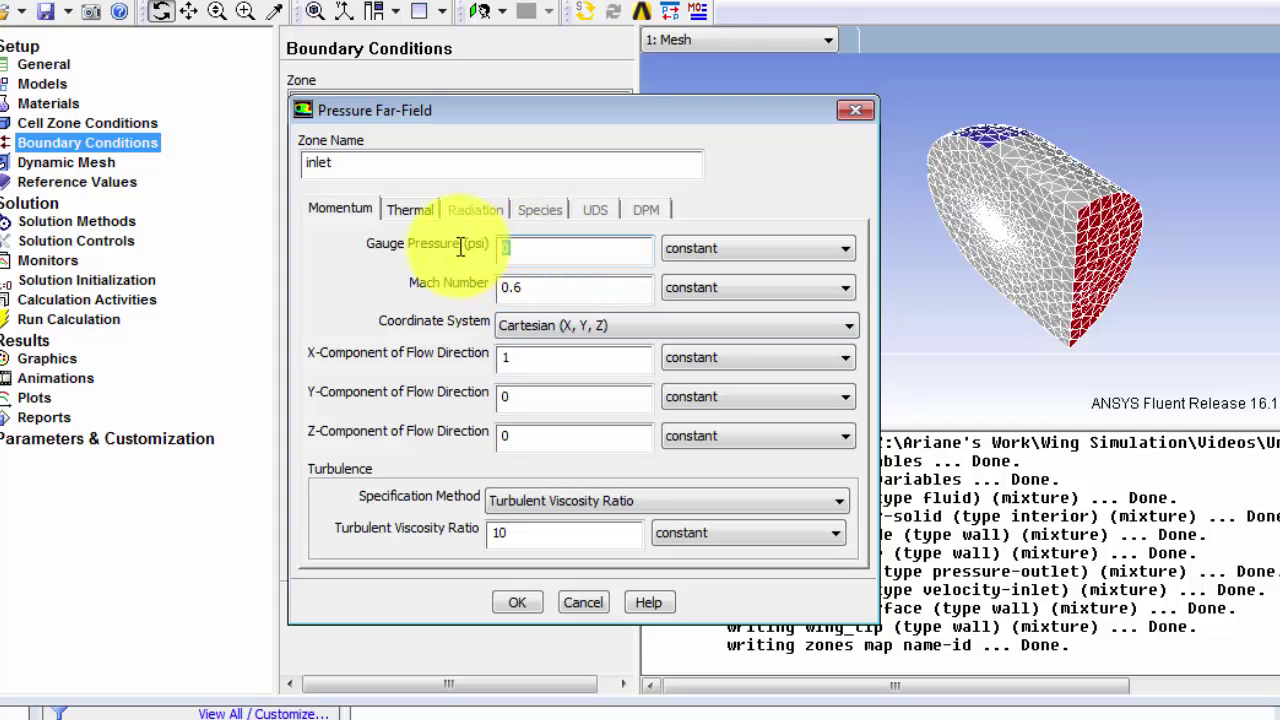
# Set the inlet's gauge pressure to 45.829 psi and its Mach number to 0.8395.
pyautogui.write('-5.829')
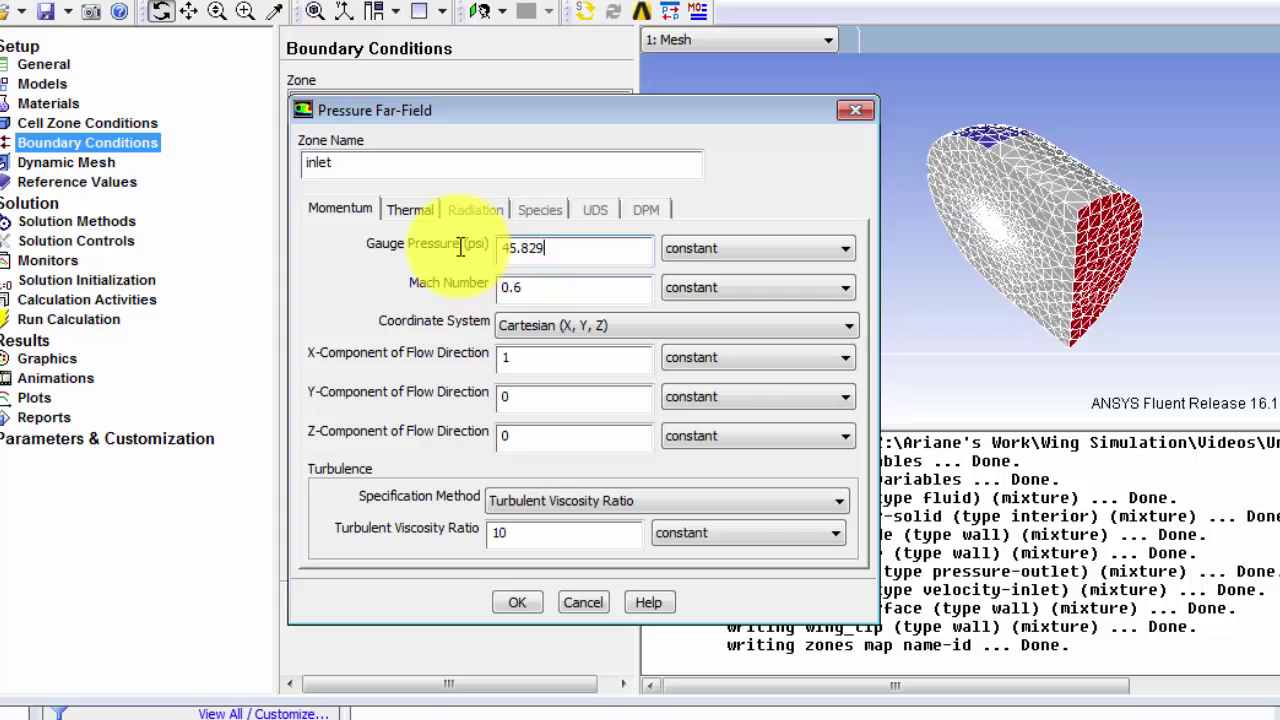
pyautogui.click(543, 289)
pyautogui.press('BackSpace')
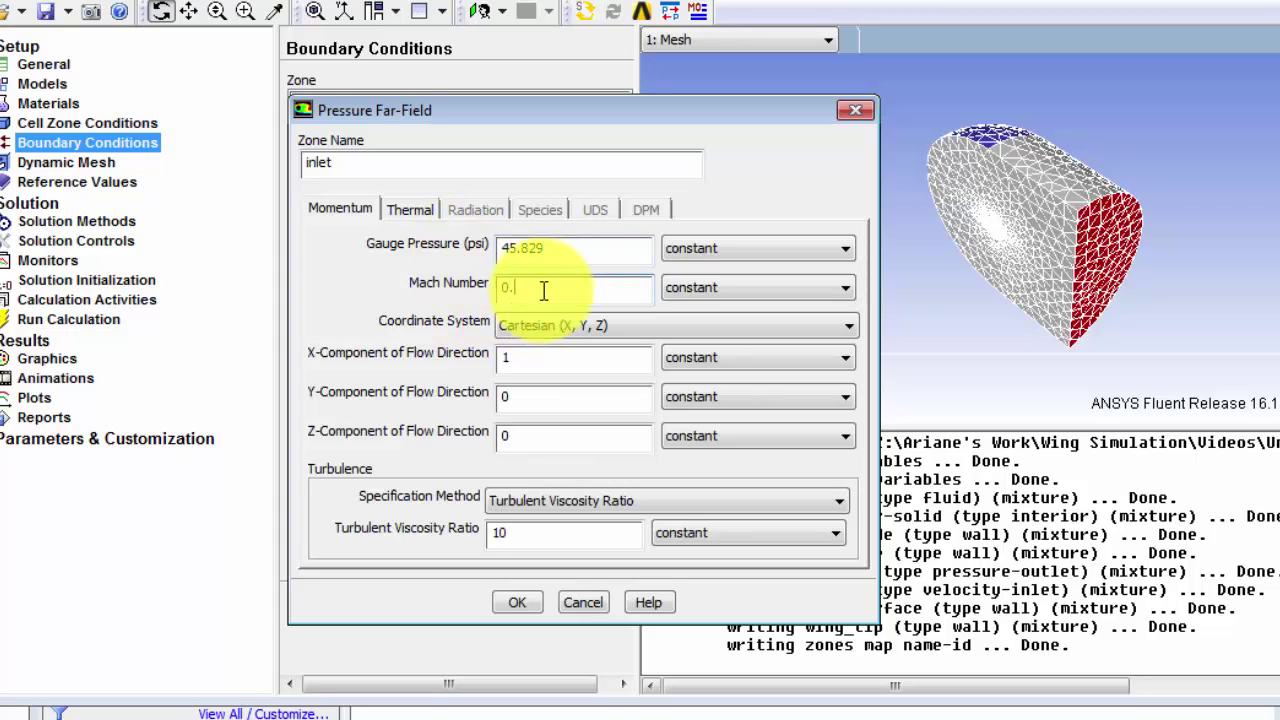
pyautogui.write('8395')
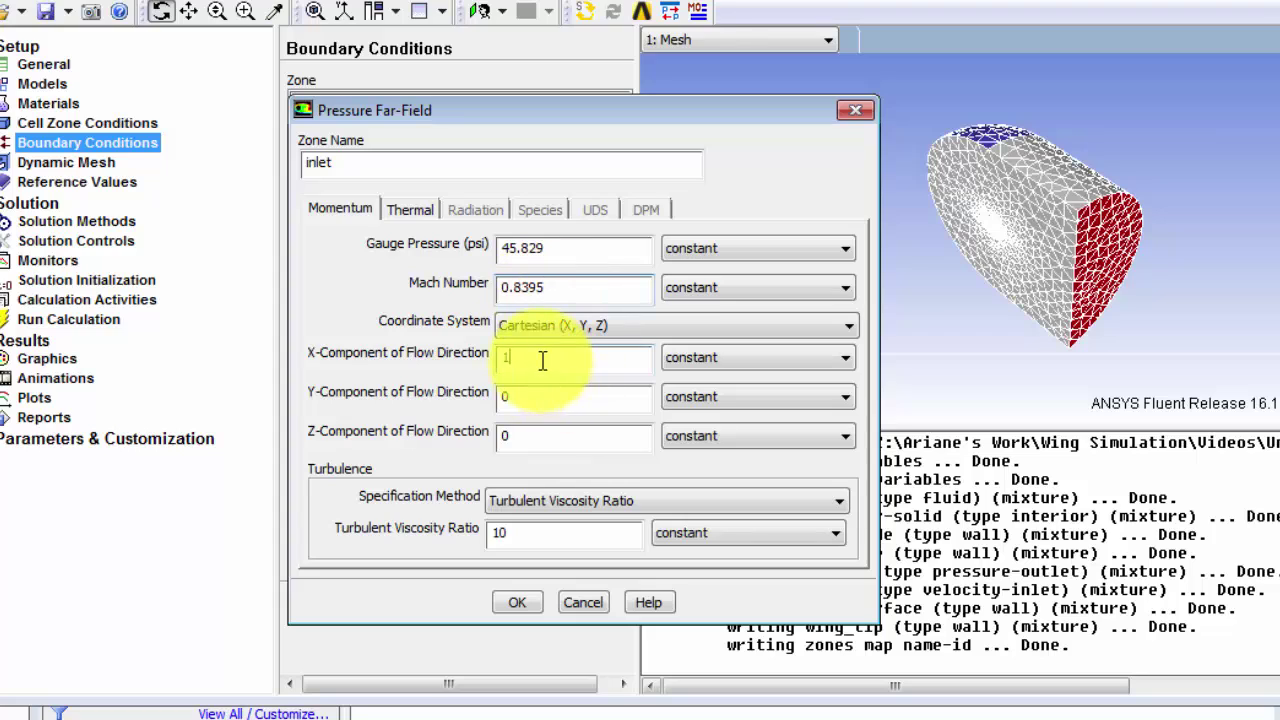
# Set the inlet's flow direction to an X-component of .9986 and a Y-component of 0.0534.
pyautogui.moveTo(543, 360); pyautogui.dragTo(479, 356)
pyautogui.write('.')
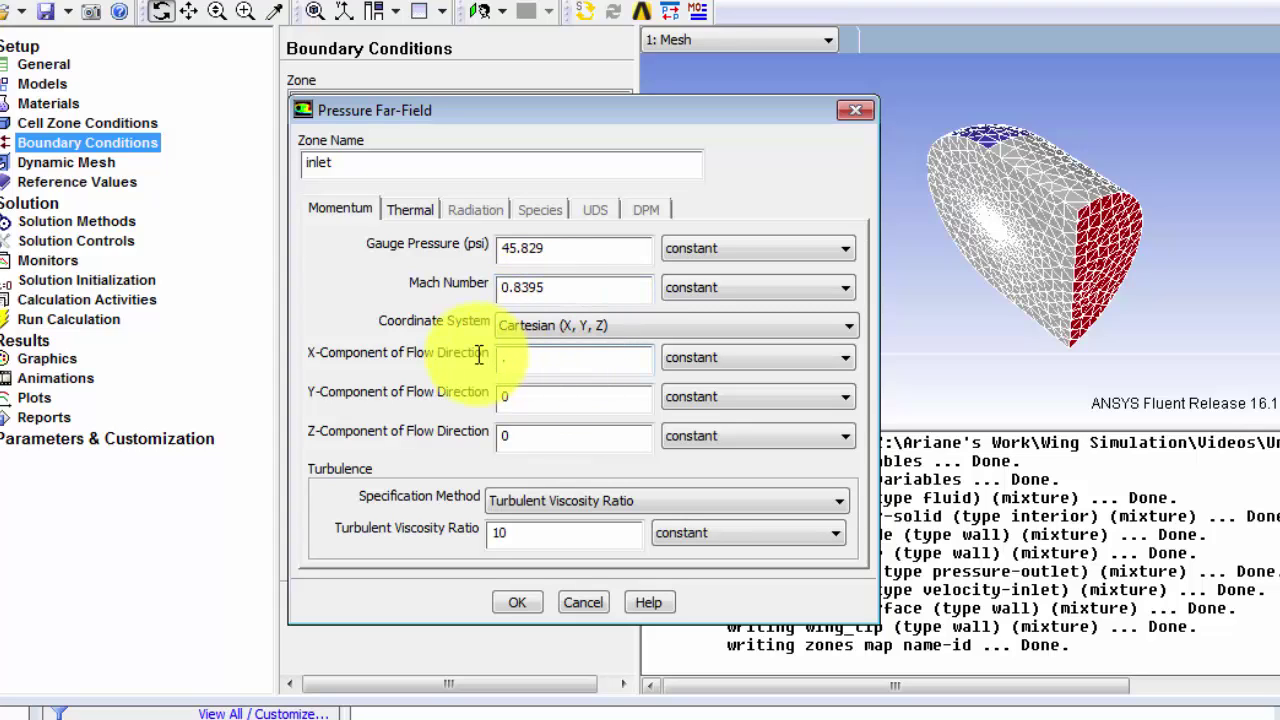
pyautogui.write('9986')
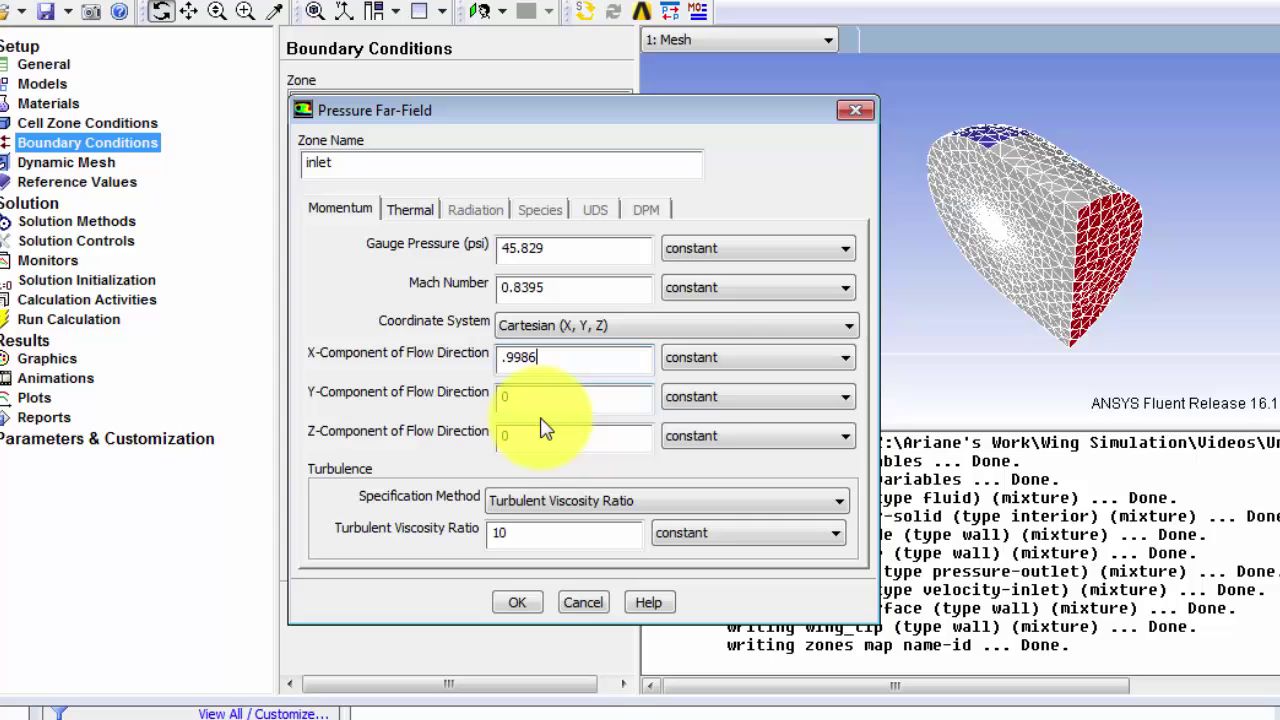
pyautogui.click(547, 406)
pyautogui.write('.0534')
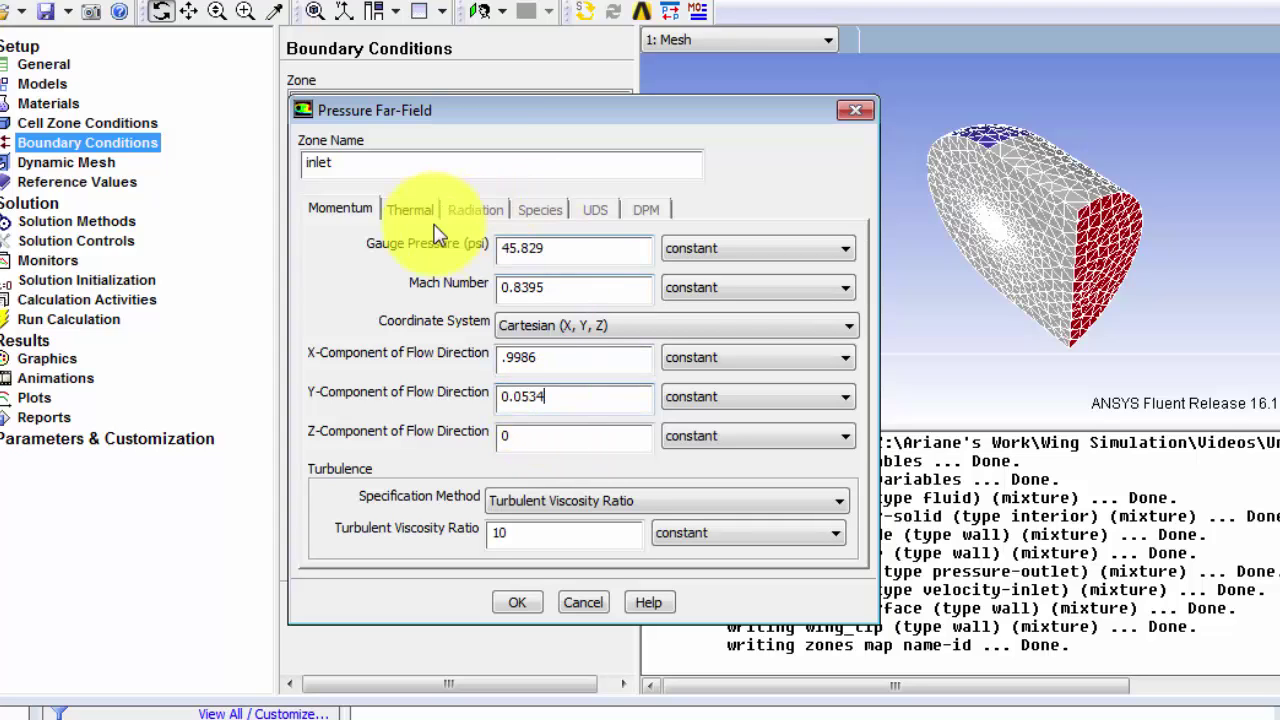
# Set the inlet's temperature to 460 r and apply its far-field settings.
pyautogui.click(405, 209)
pyautogui.moveTo(446, 247); pyautogui.dragTo(406, 246)
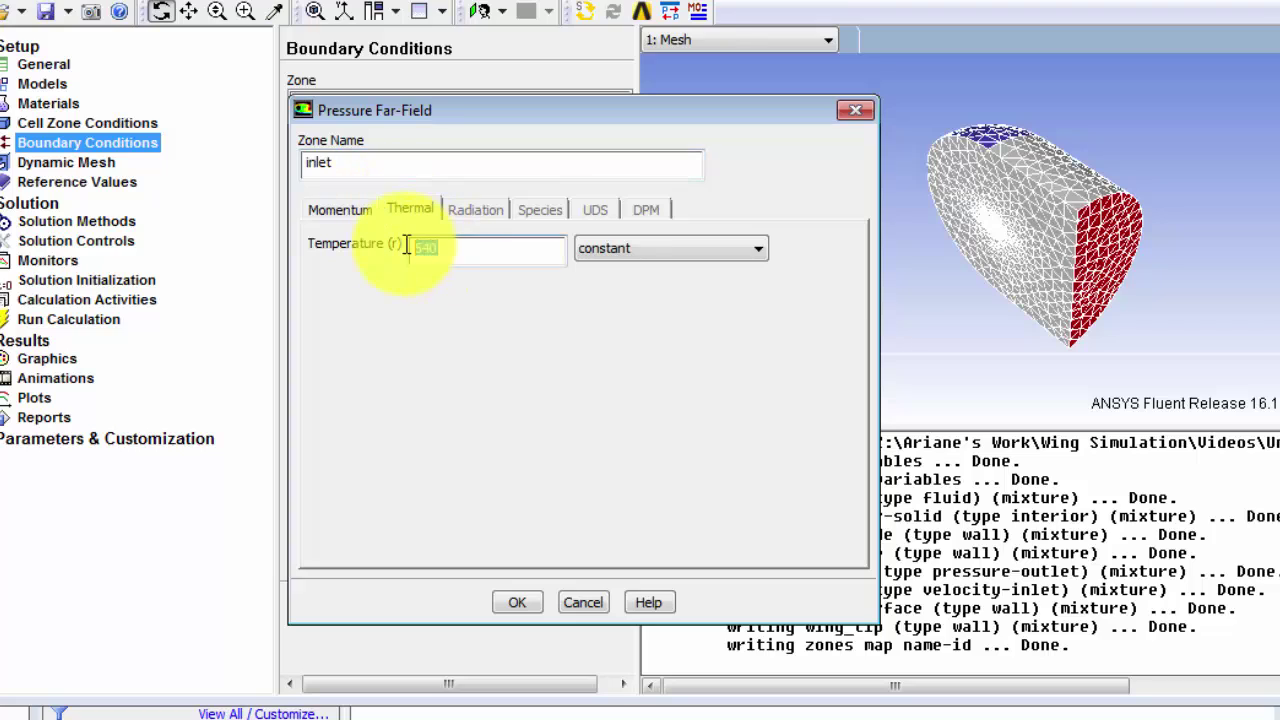
pyautogui.write('460')
pyautogui.click(516, 603)
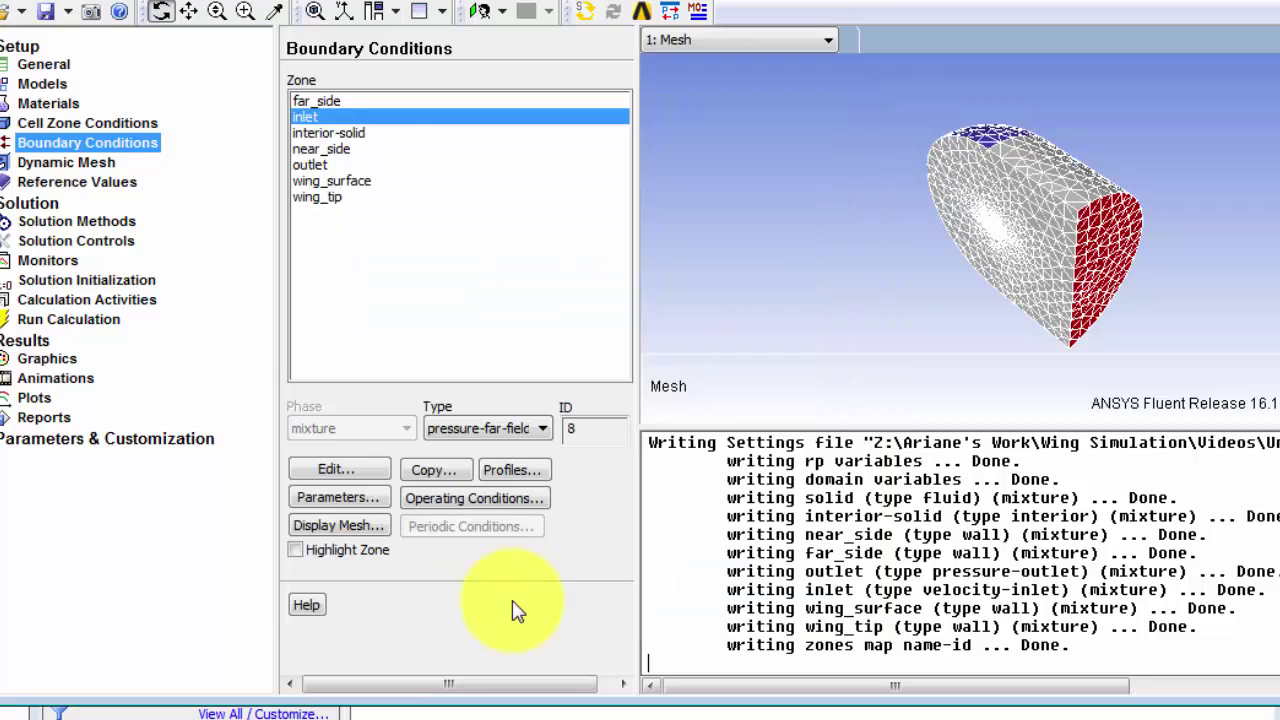
# Change the near_side zone's boundary condition type to symmetry and accept its zone name.
pyautogui.click(340, 150)
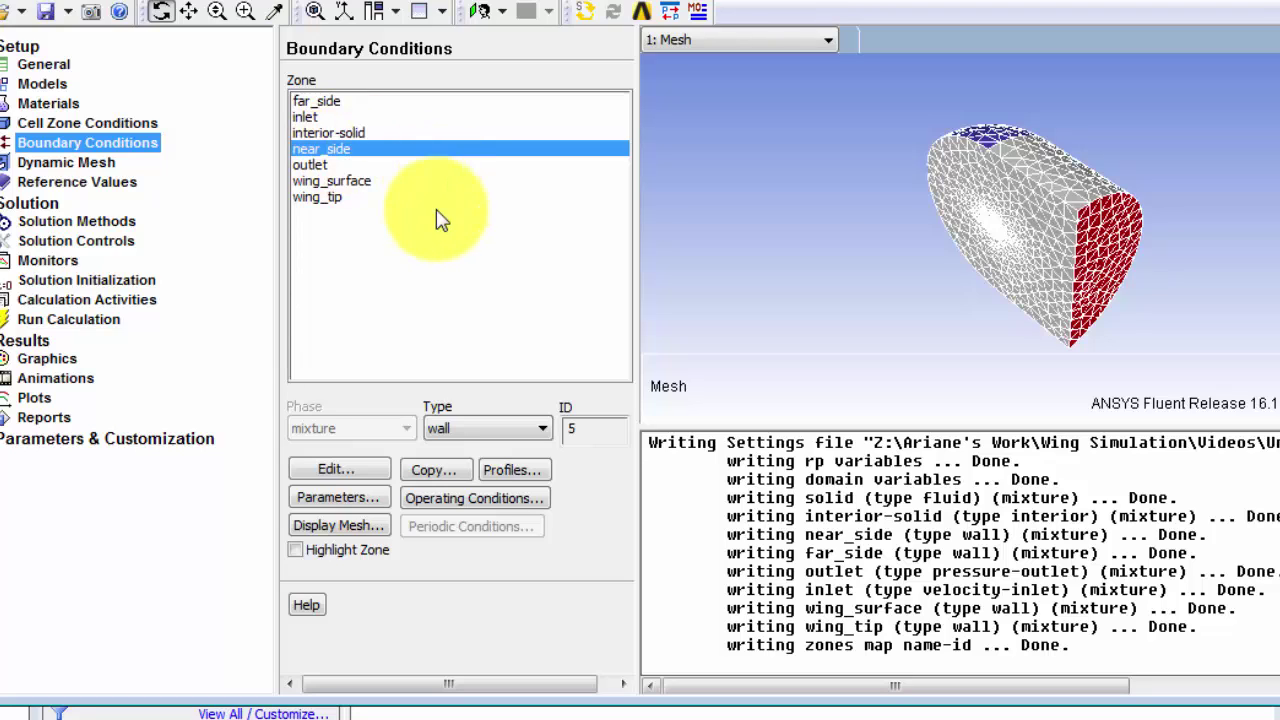
pyautogui.click(509, 437)
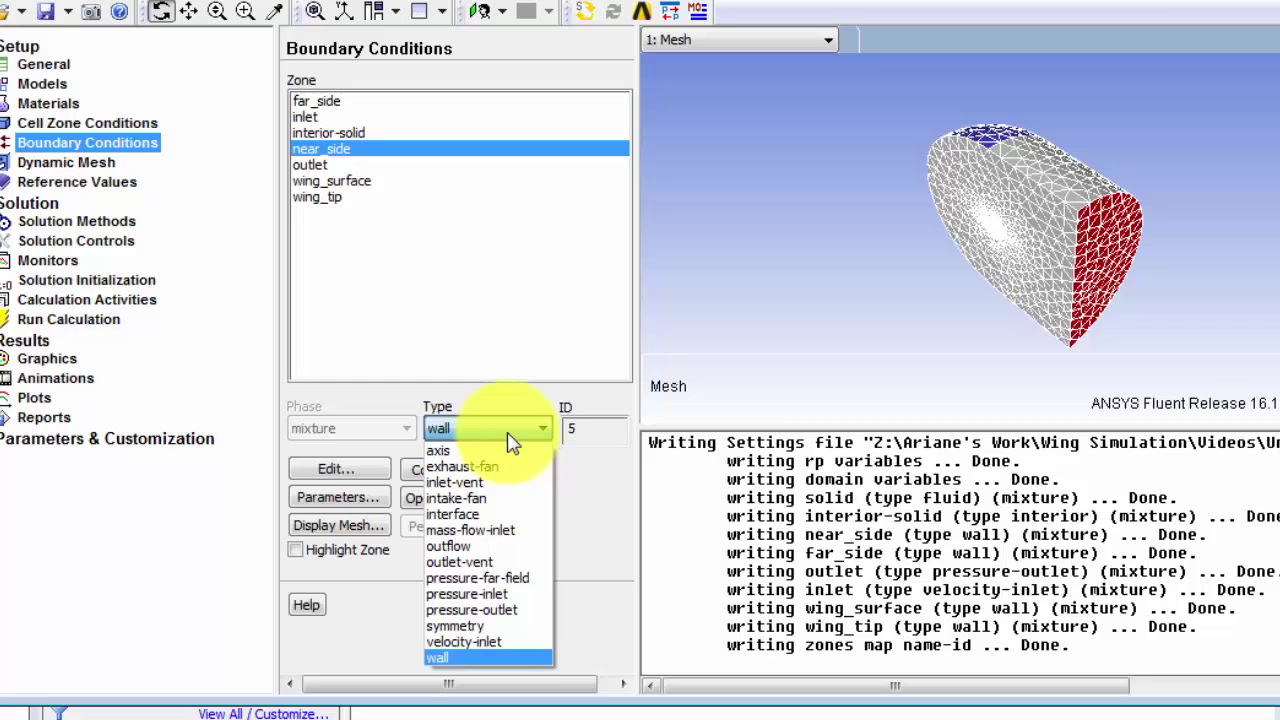
pyautogui.click(488, 626)
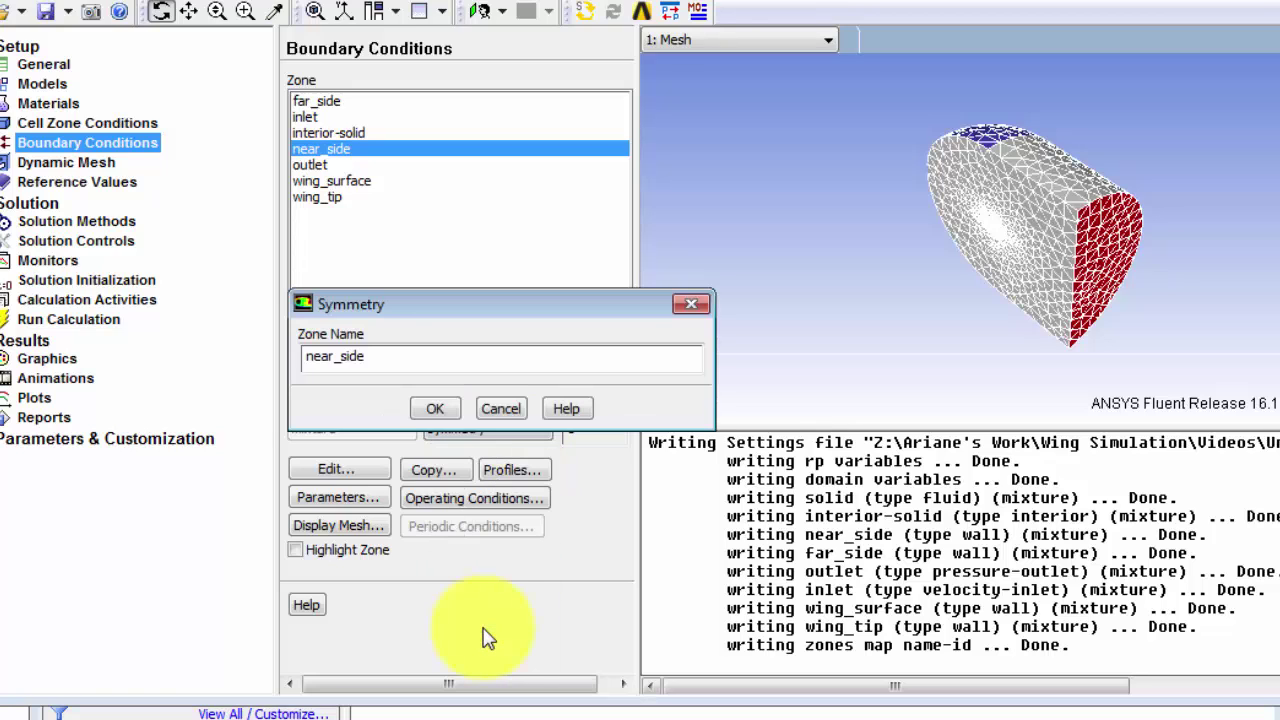
pyautogui.click(437, 408)
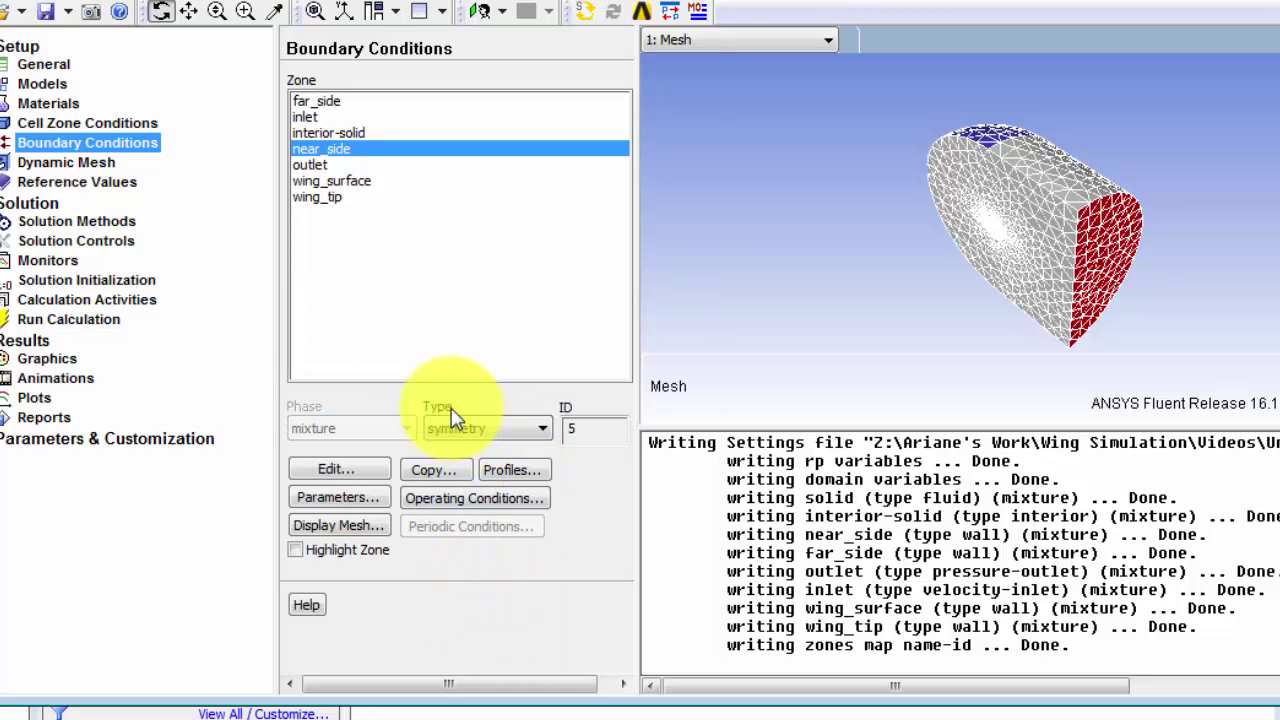
# Change the outlet zone's boundary condition type to pressure-far-field.
pyautogui.click(314, 165)
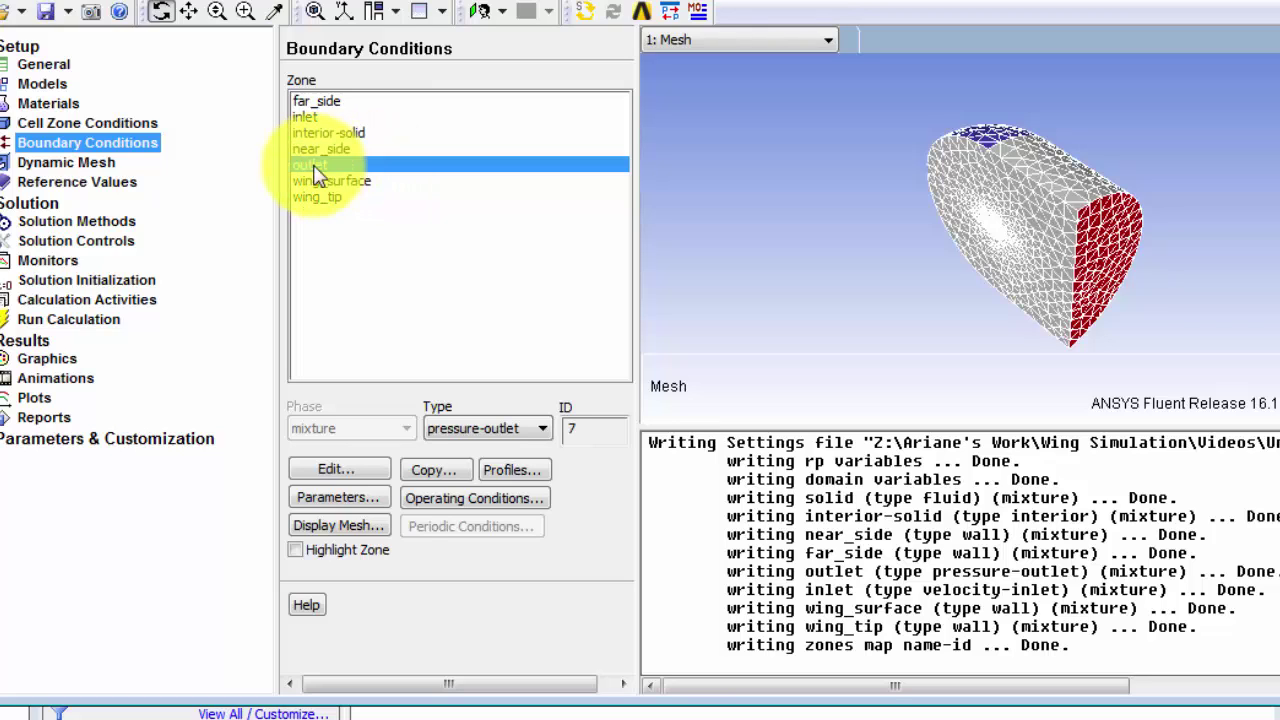
pyautogui.click(527, 432)
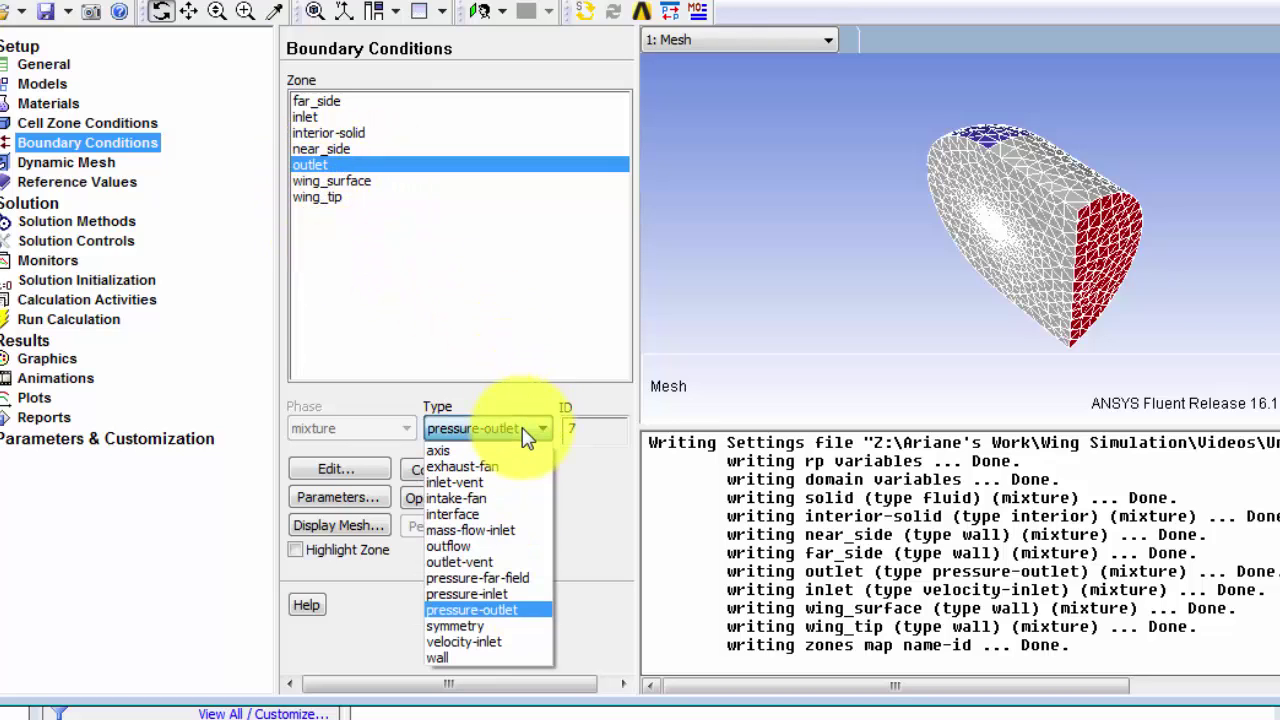
pyautogui.click(525, 580)
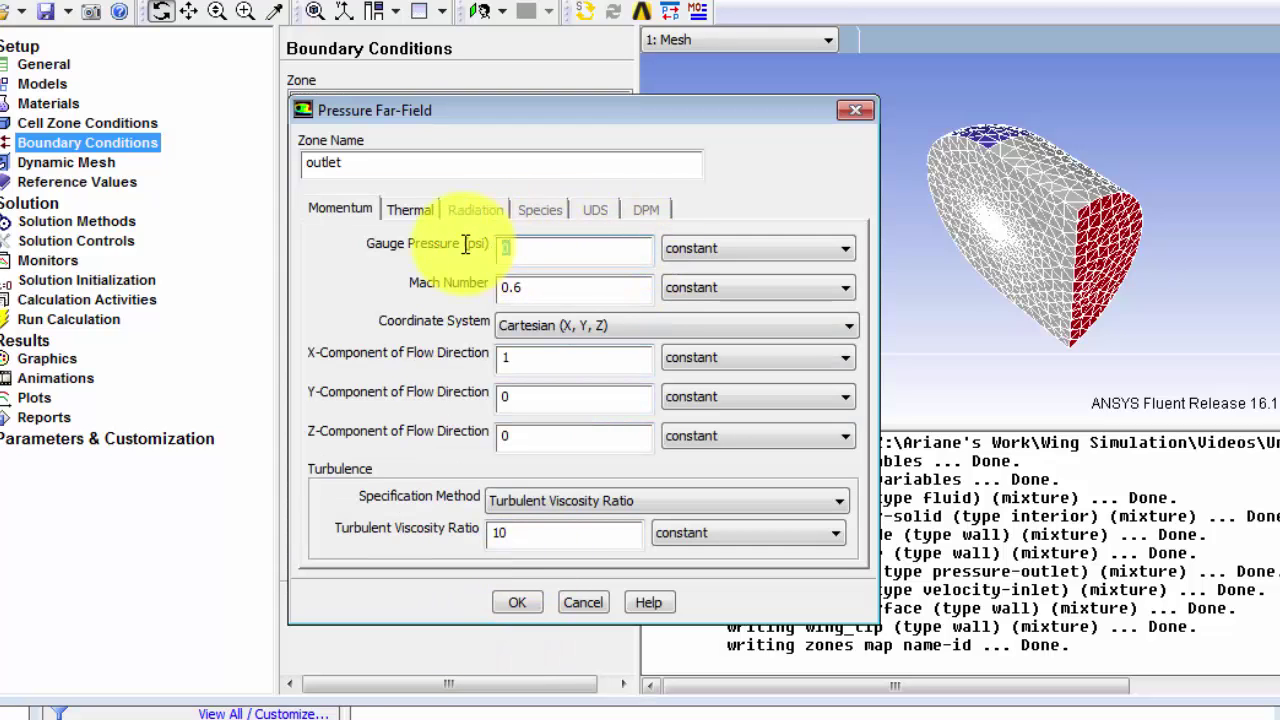
# Set the outlet's gauge pressure to 45.829 psi and its Mach number to 0.8395.
pyautogui.write('45.829')
pyautogui.click(535, 288)
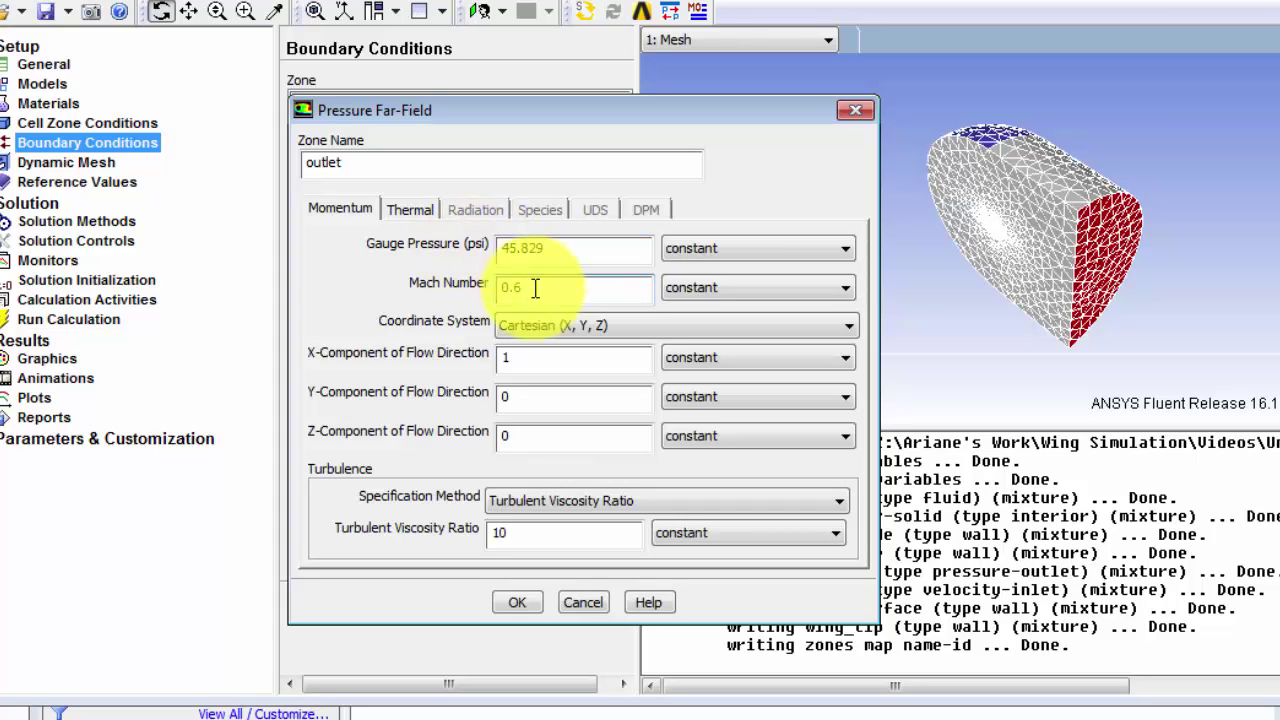
pyautogui.press('BackSpace')
pyautogui.write('8395')
# Set the outlet's flow direction to an X-component of .9986 and a Y-component of .0534.
pyautogui.click(549, 360)
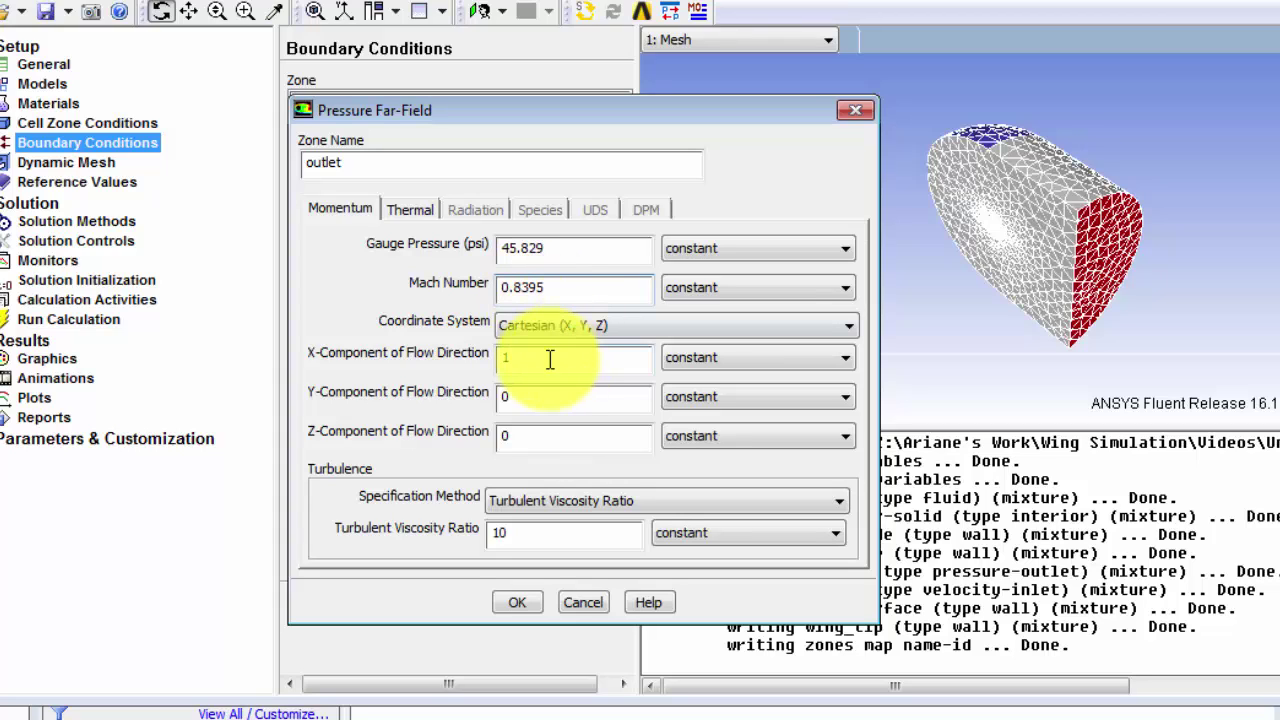
pyautogui.moveTo(549, 360); pyautogui.dragTo(474, 345)
pyautogui.write('.9986')
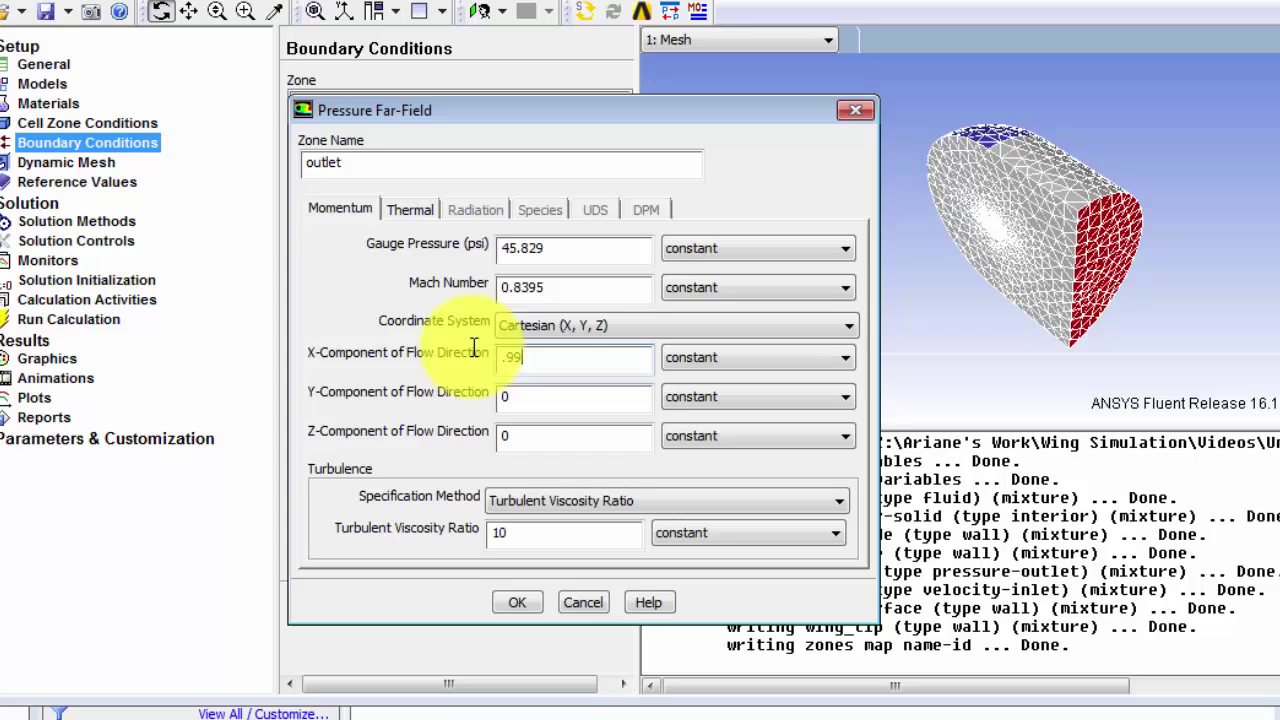
pyautogui.click(512, 392)
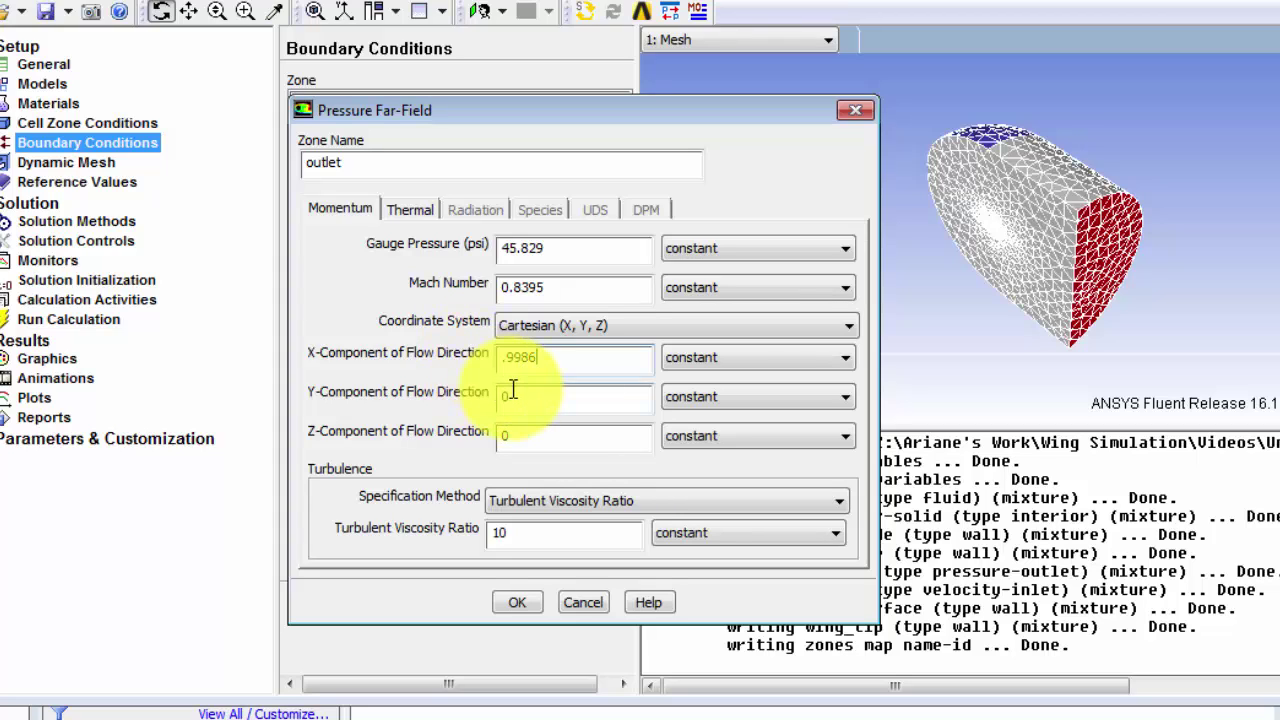
pyautogui.write('.0534')
# Set the outlet's temperature to 460 r and apply its far-field settings.
pyautogui.click(418, 210)
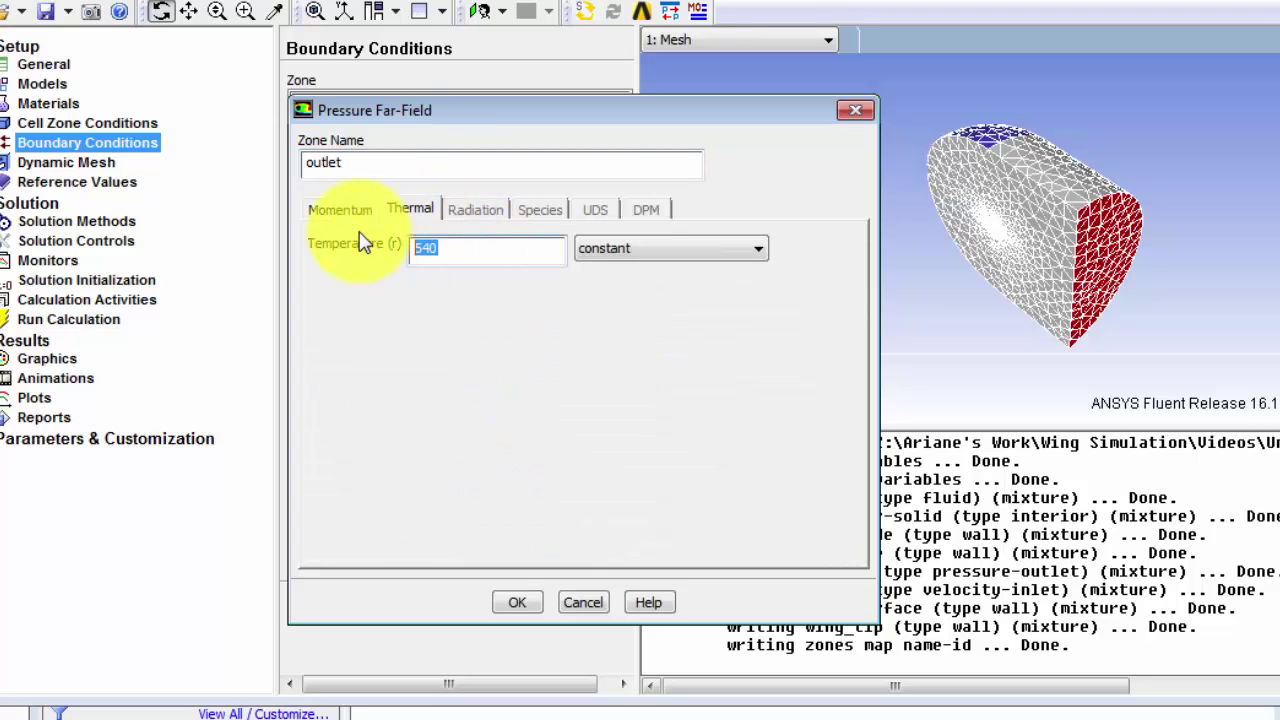
pyautogui.write('460')
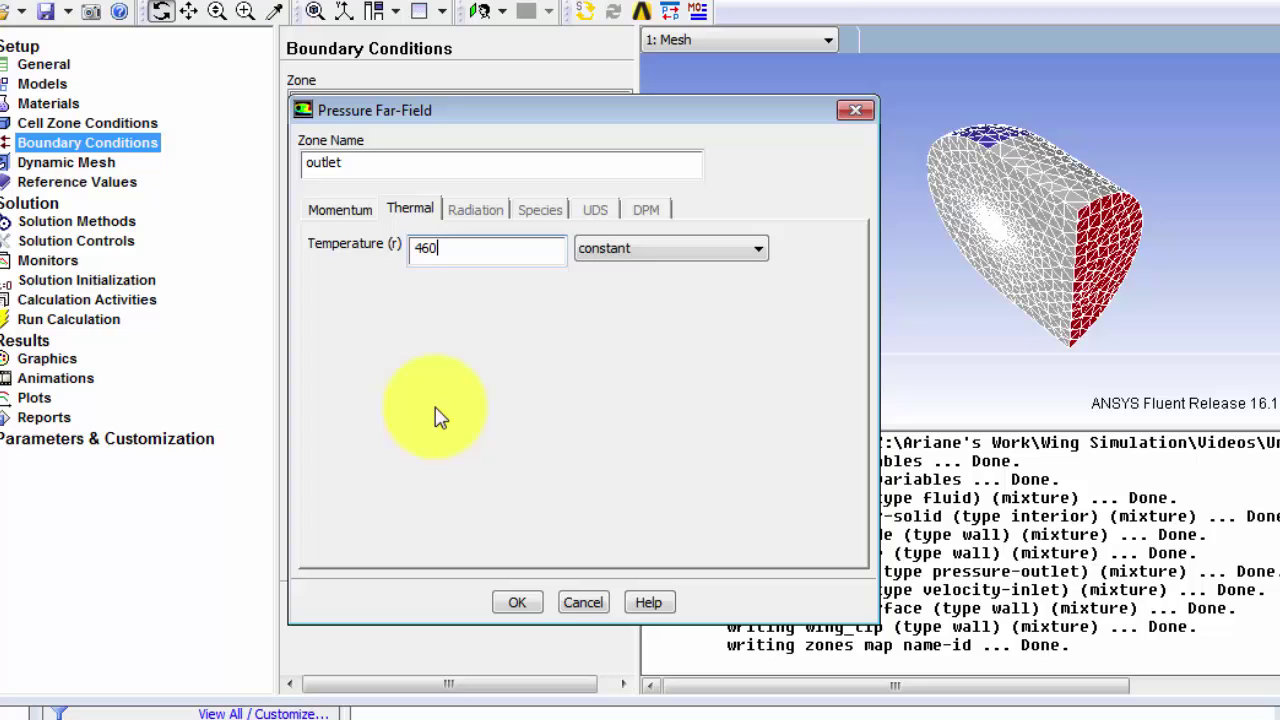
pyautogui.click(517, 604)
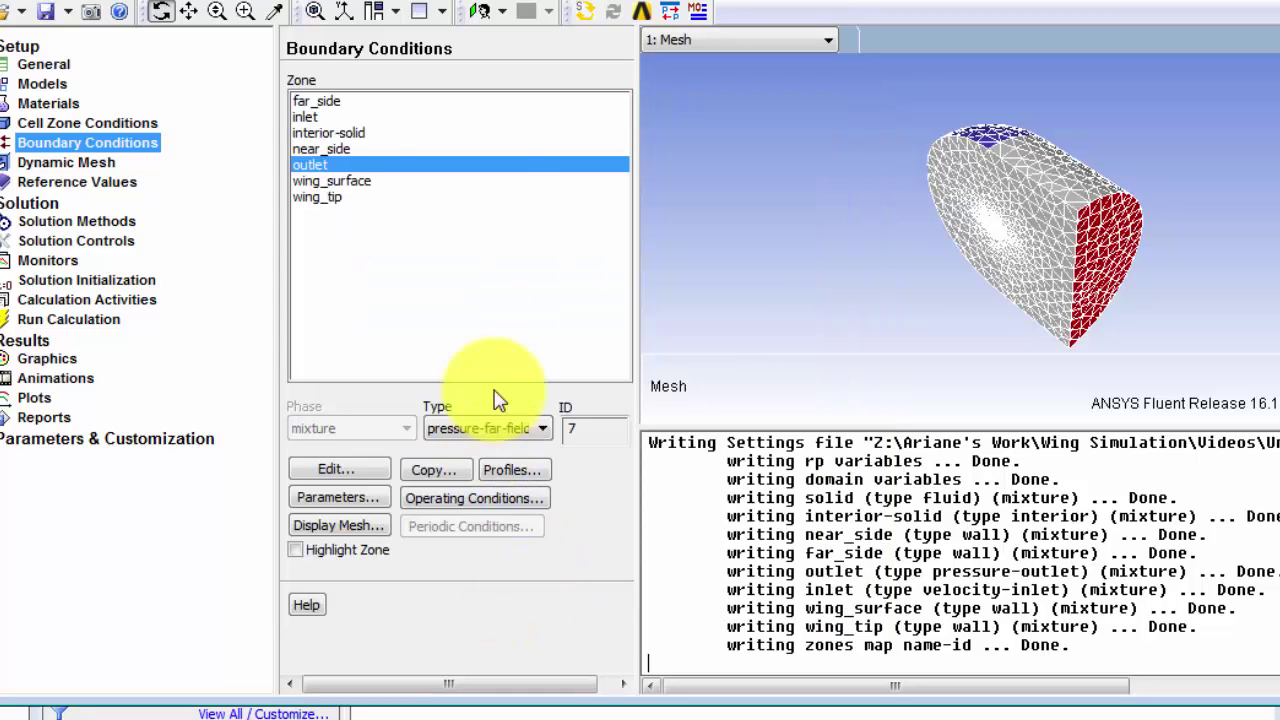
# Check the boundary types of the wing_surface and wing_tip zones, and set the operating pressure to 0 psi.
pyautogui.click(342, 183)
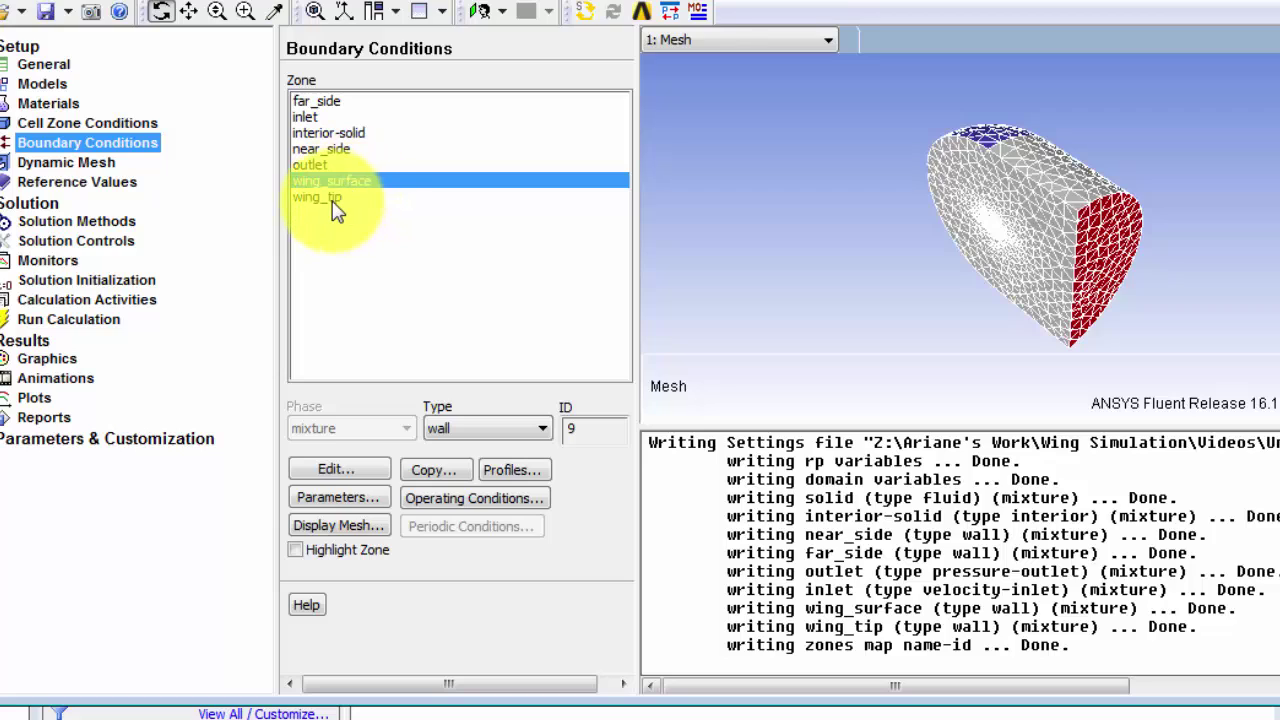
pyautogui.click(335, 198)
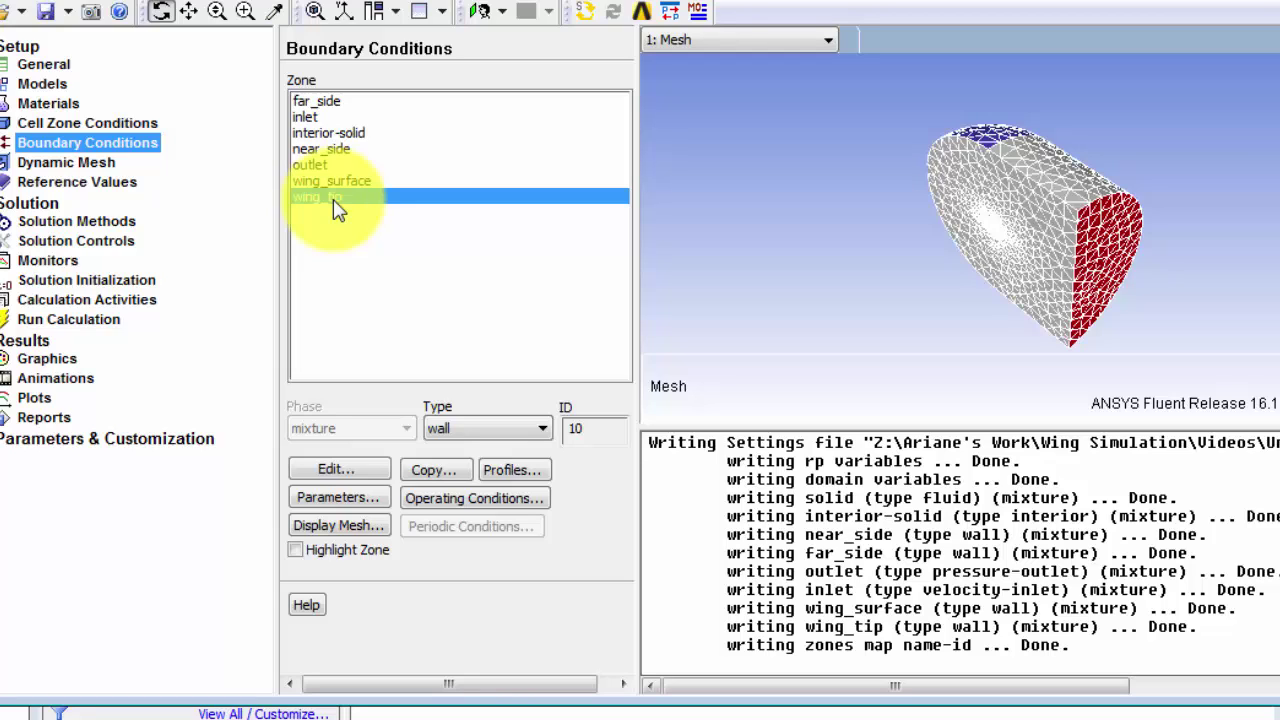
pyautogui.click(475, 500)
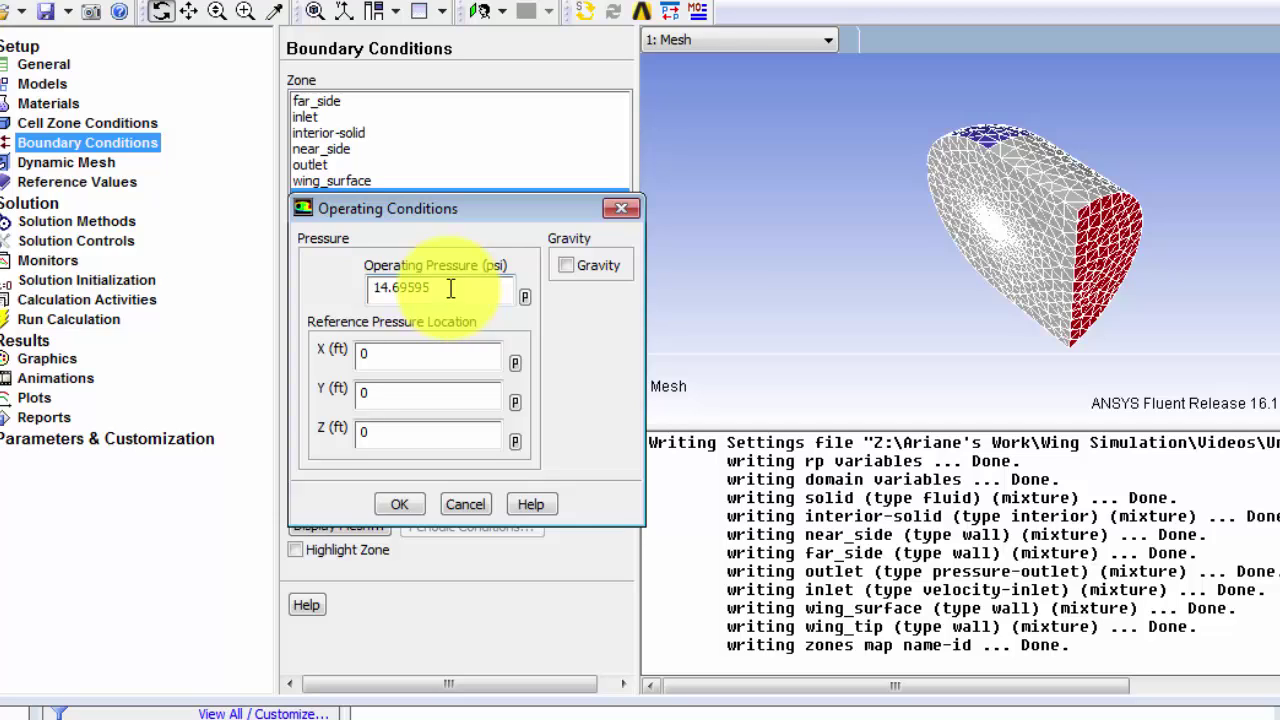
pyautogui.moveTo(449, 289); pyautogui.dragTo(366, 289)
pyautogui.write('0')
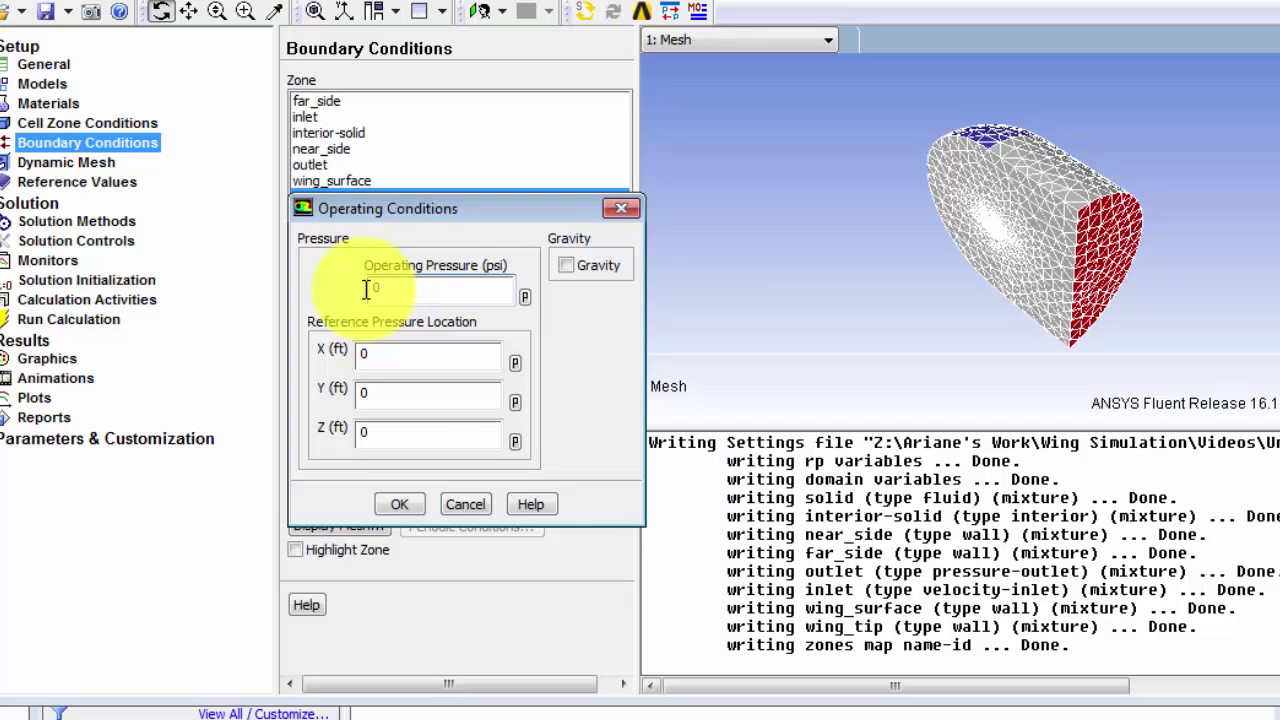
pyautogui.click(399, 506)
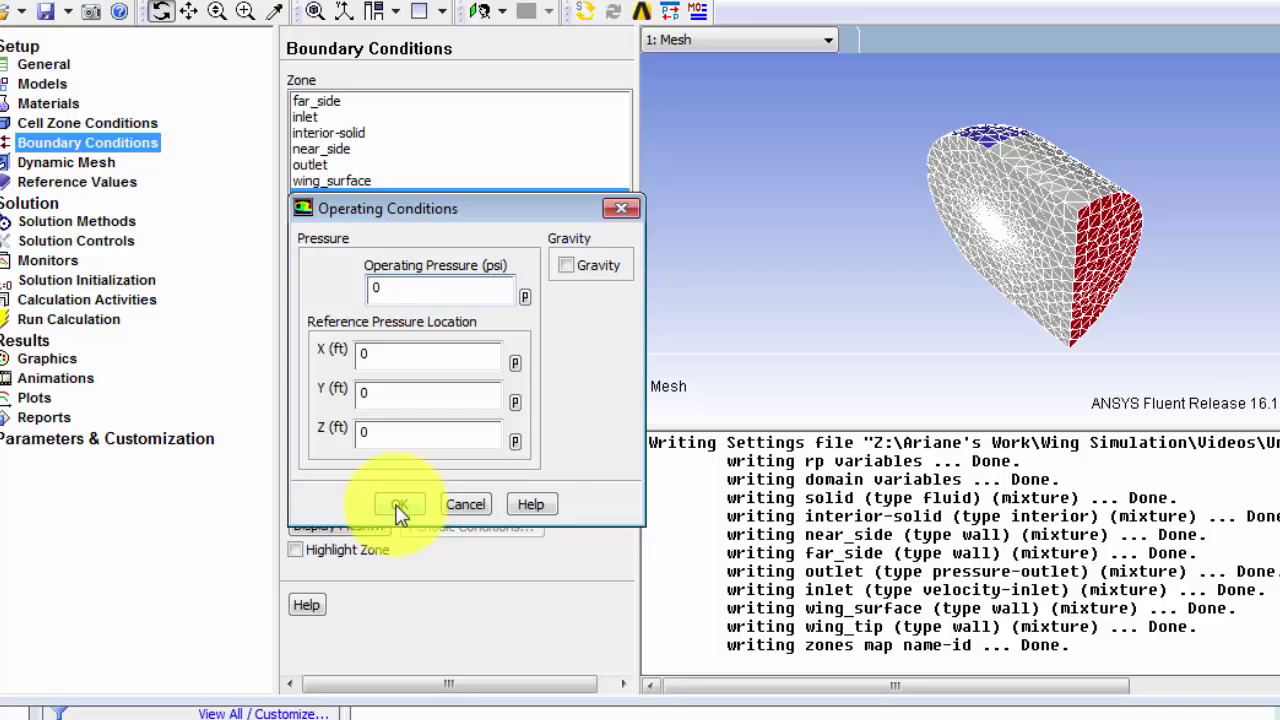